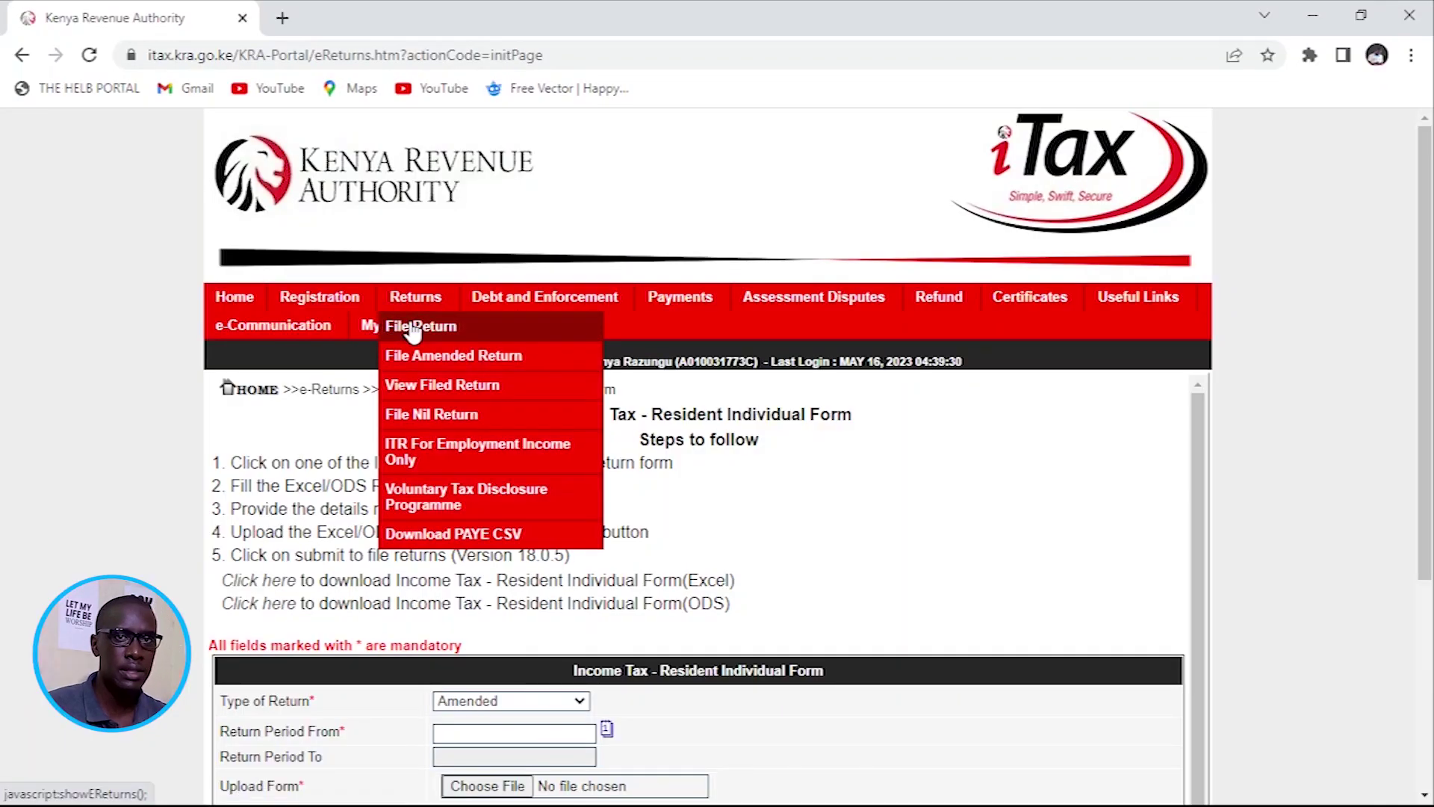
# Step: Close the return options list, leaving the Income Tax – Resident Individual form page shown
pyautogui.click(841, 508)
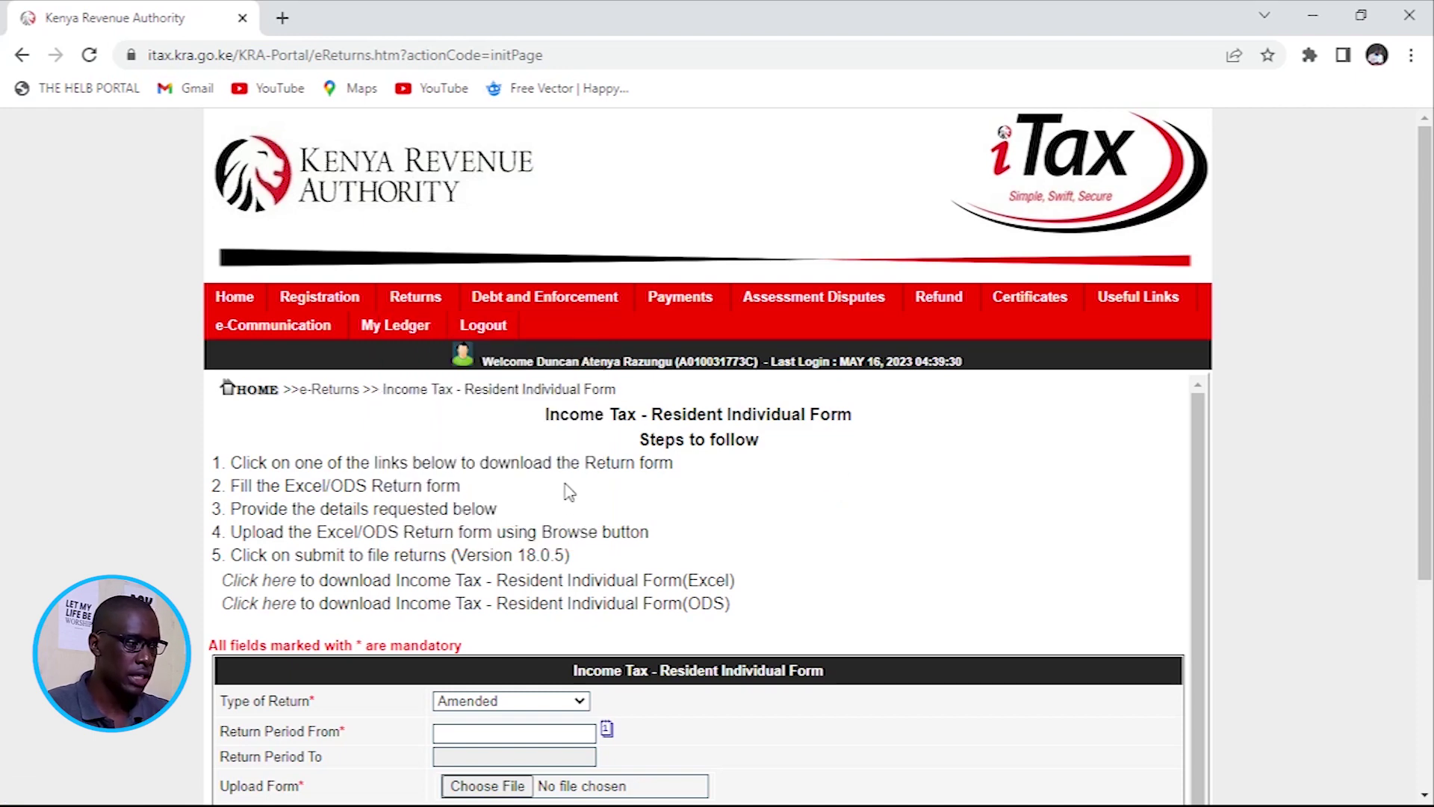
# Step: Scroll down the filing page to the Excel form download link
pyautogui.scroll(-1, 672, 493)
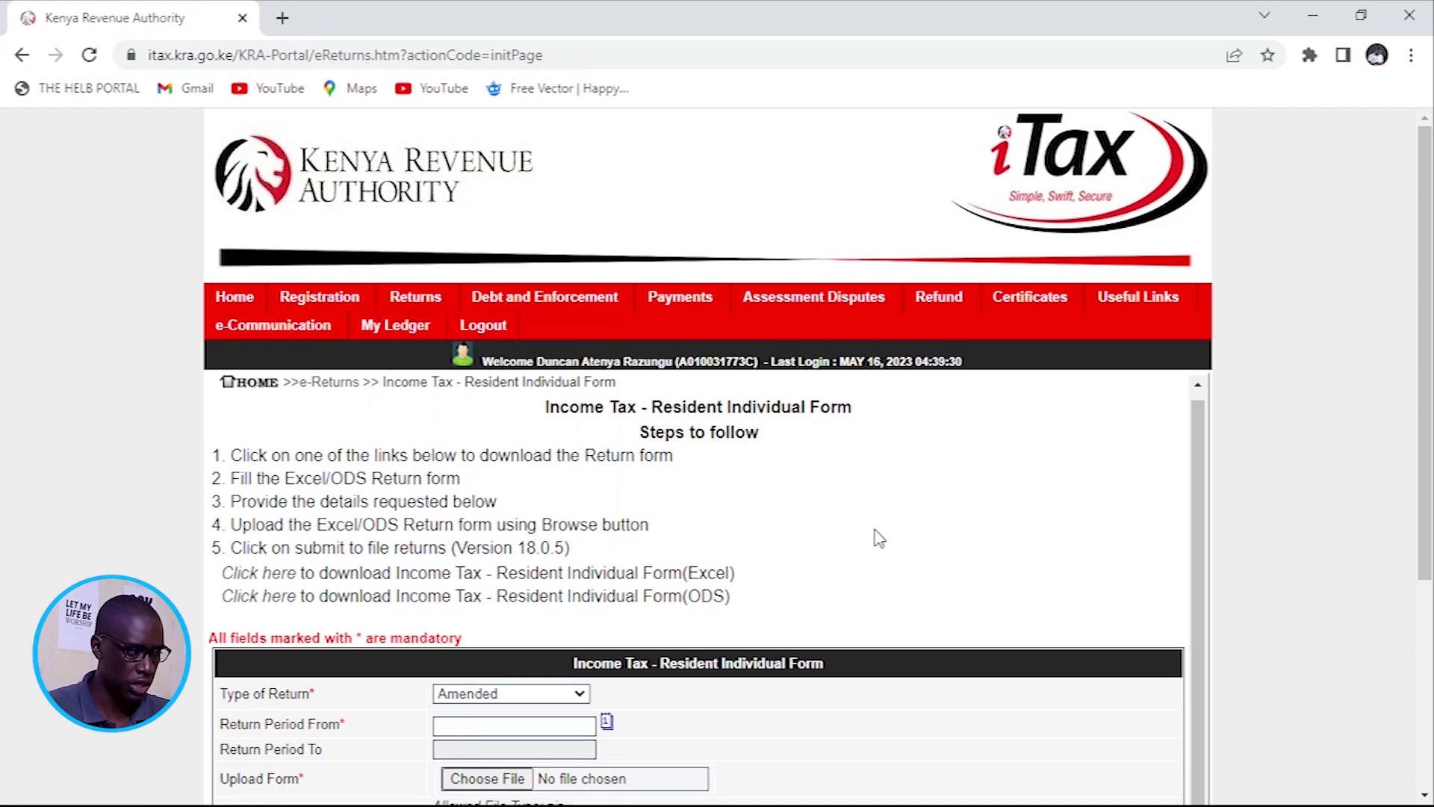
pyautogui.scroll(-1, 879, 539)
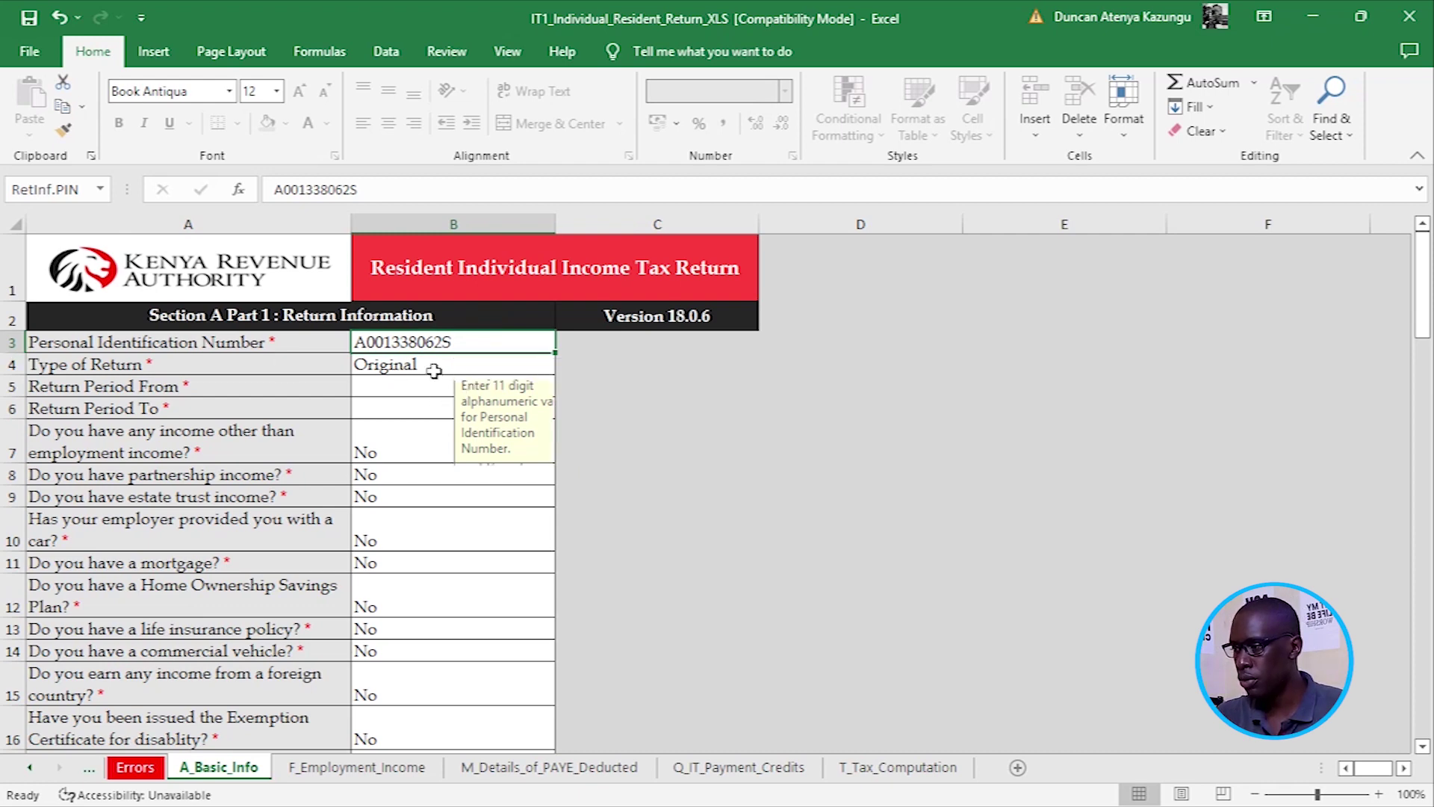
# Step: Open the Type of Return choices on the A_Basic_Info sheet
pyautogui.click(434, 366)
# Step: Keep Type of Return as Original and select the Return Period From cell for 01/01/2022
pyautogui.click(565, 365)
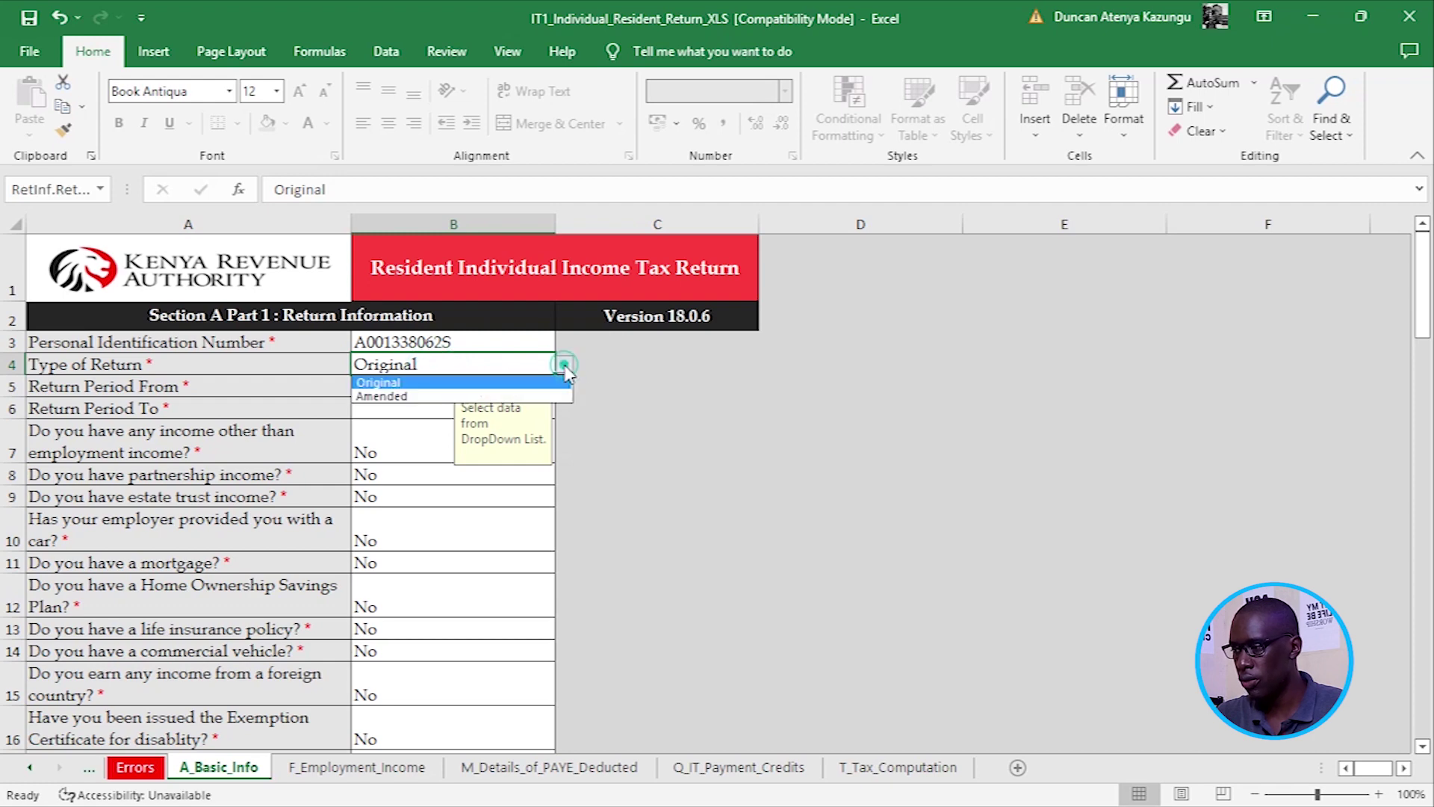
pyautogui.click(402, 384)
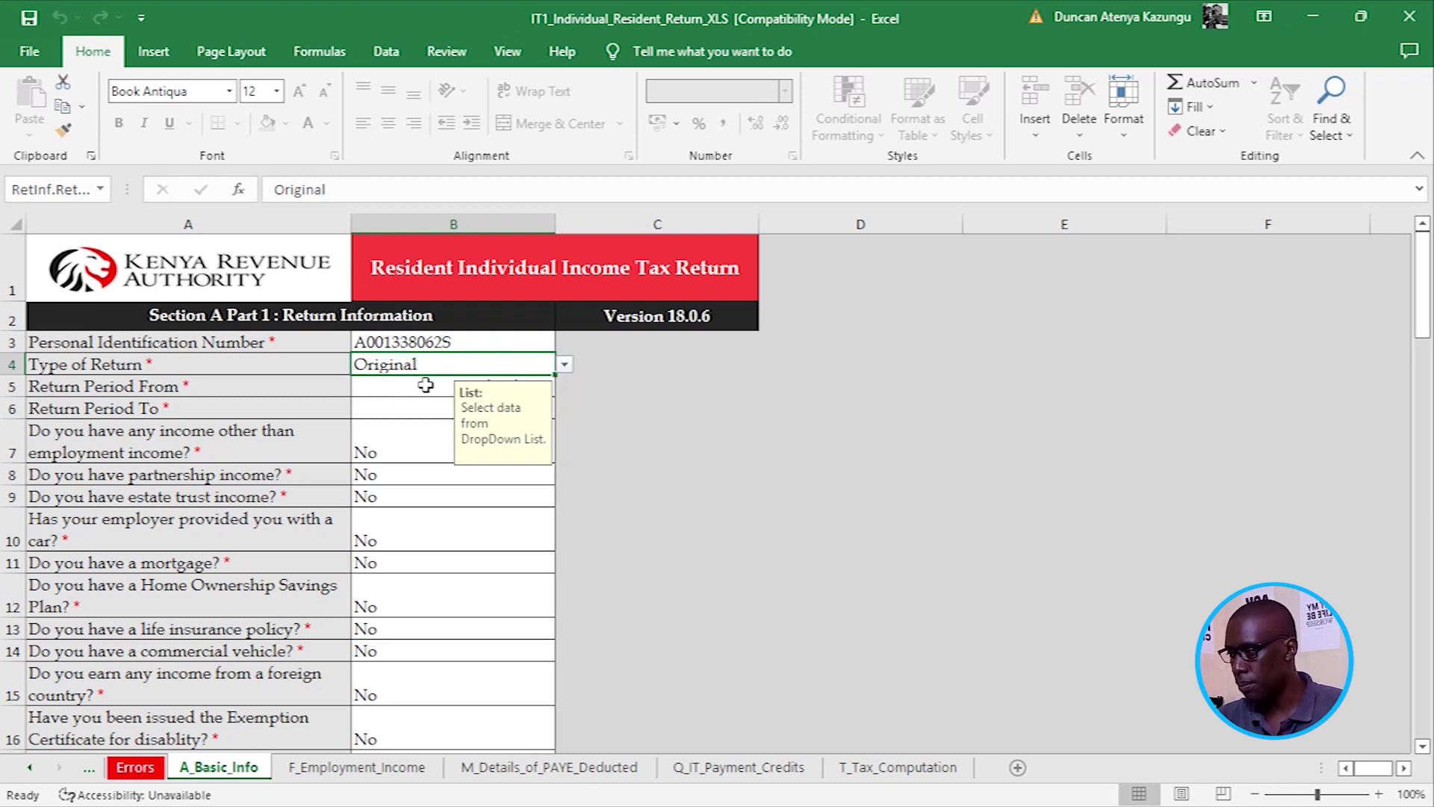
pyautogui.click(429, 385)
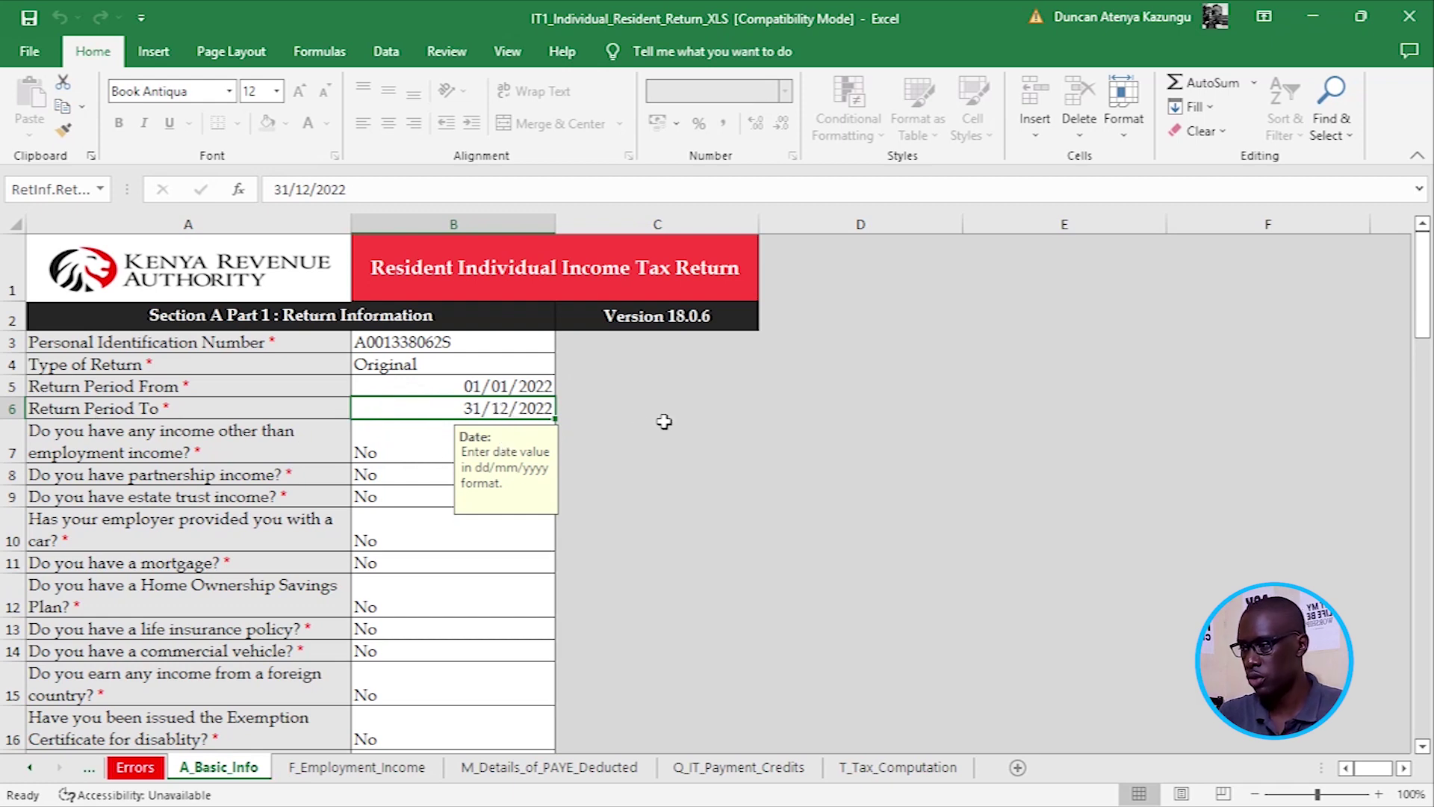
# Step: Scroll past TSC's 929,706.00 employment income, then switch to the TSC returns PDF
pyautogui.scroll(-13, 695, 521)
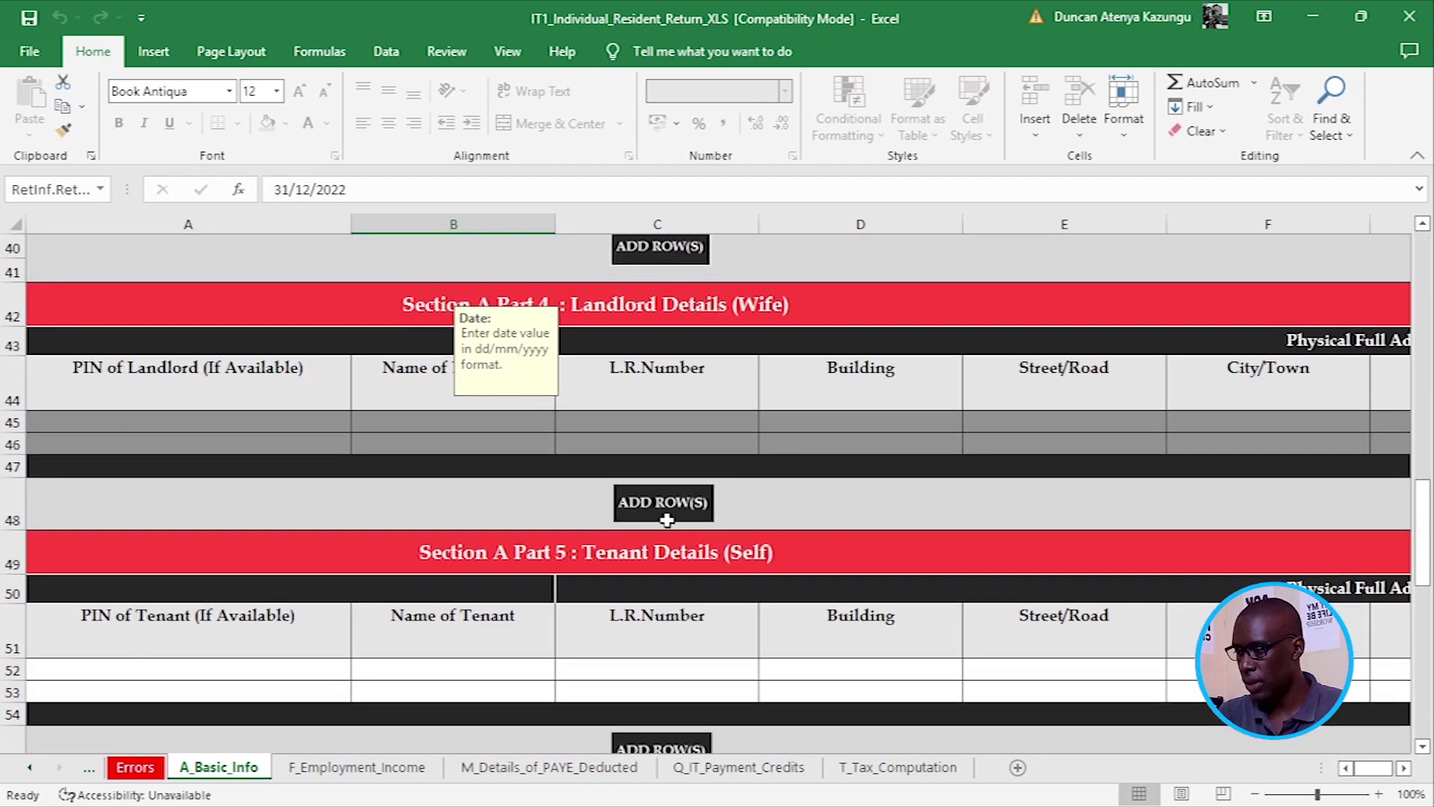
pyautogui.scroll(-10, 612, 556)
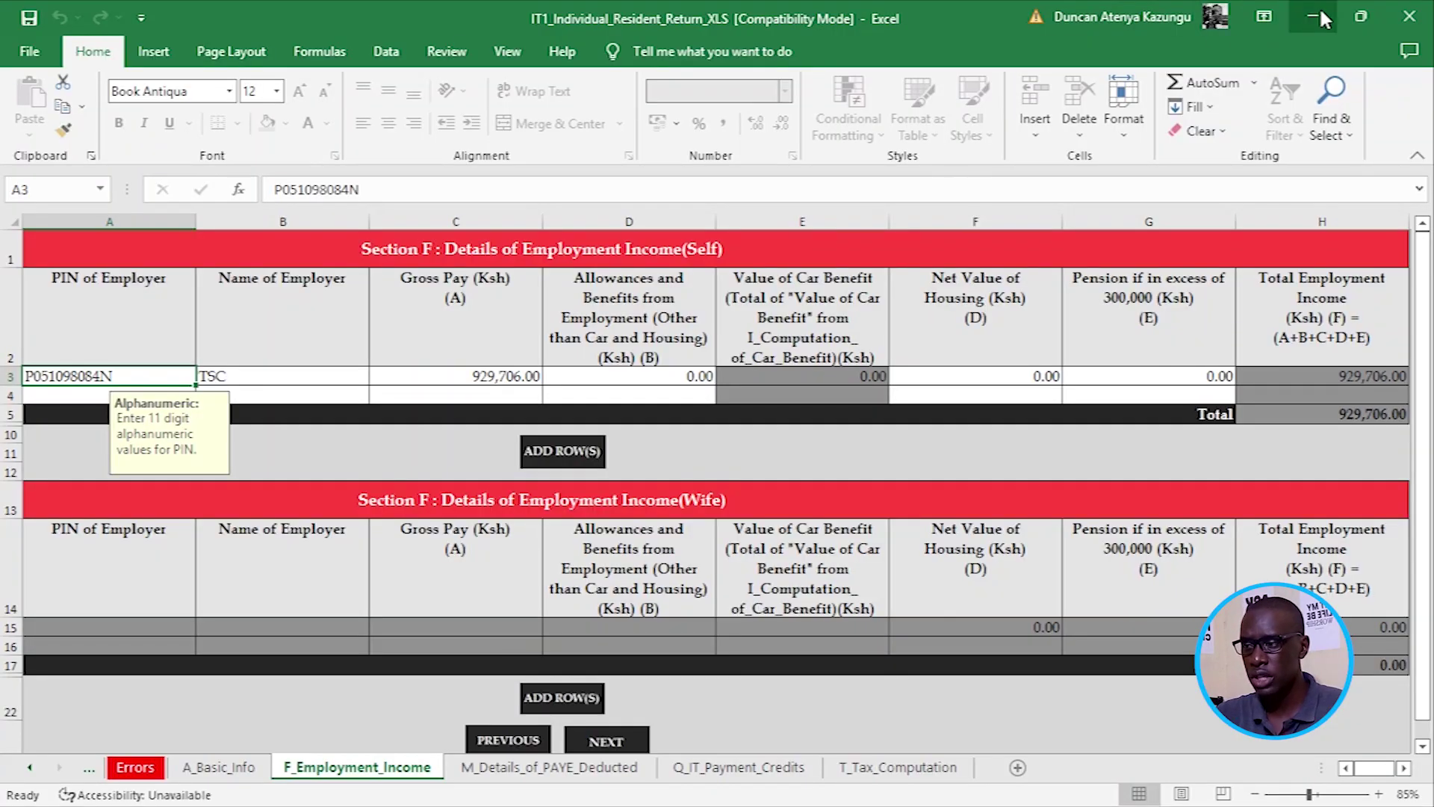
pyautogui.click(1315, 15)
pyautogui.click(757, 759)
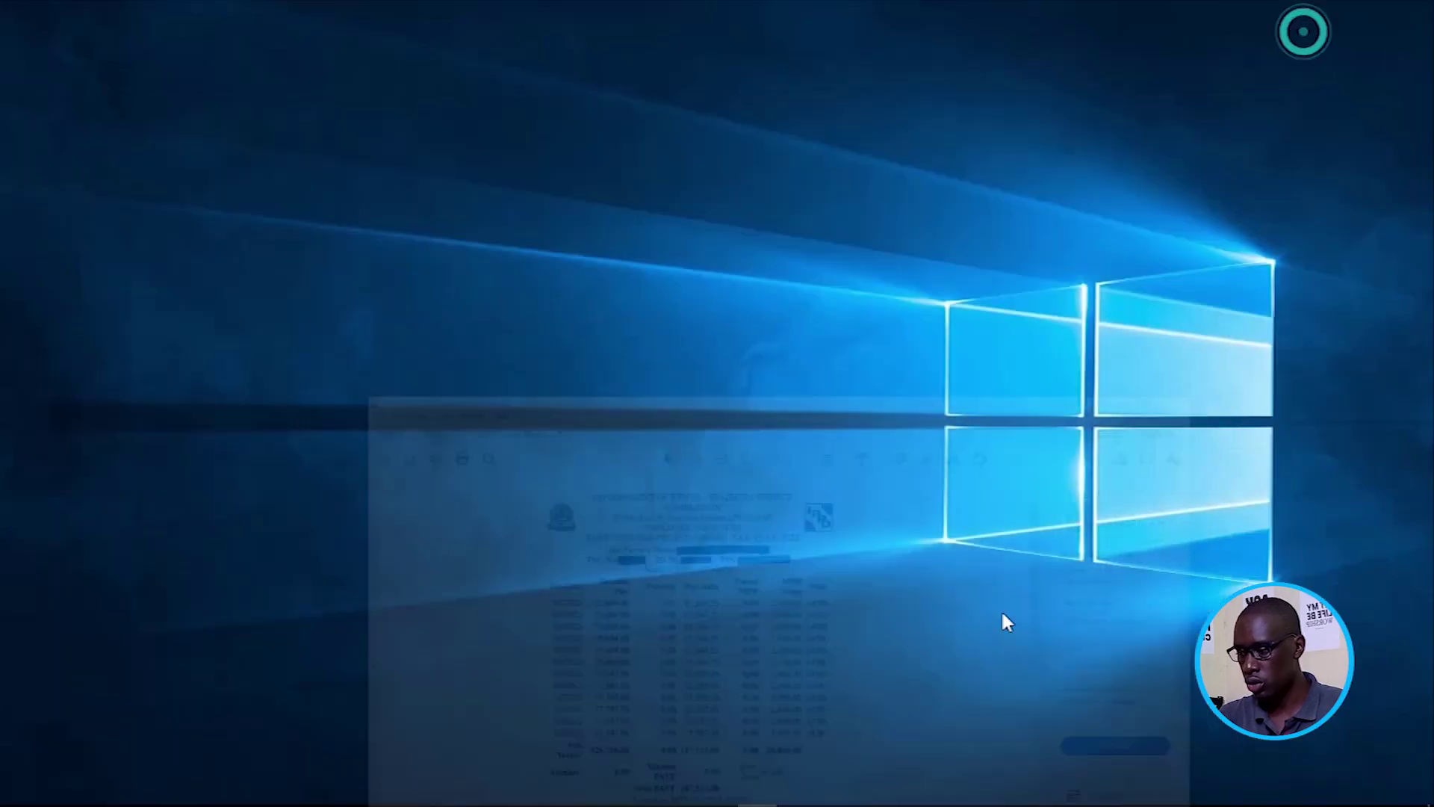
# Step: Bring the workbook back and select employer name TSC in B3 of F_Employment_Income
pyautogui.moveTo(874, 787)
pyautogui.click(720, 766)
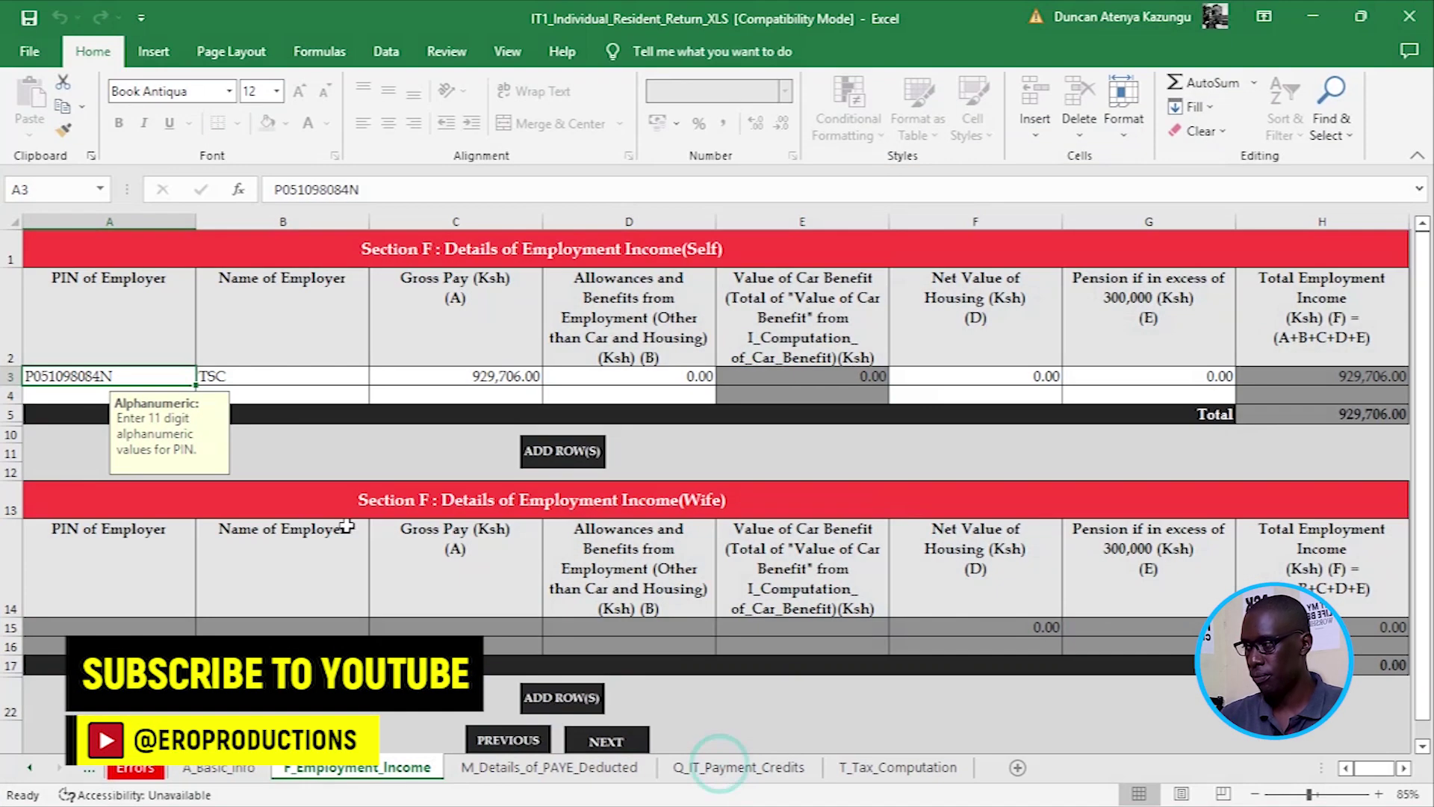
pyautogui.click(268, 372)
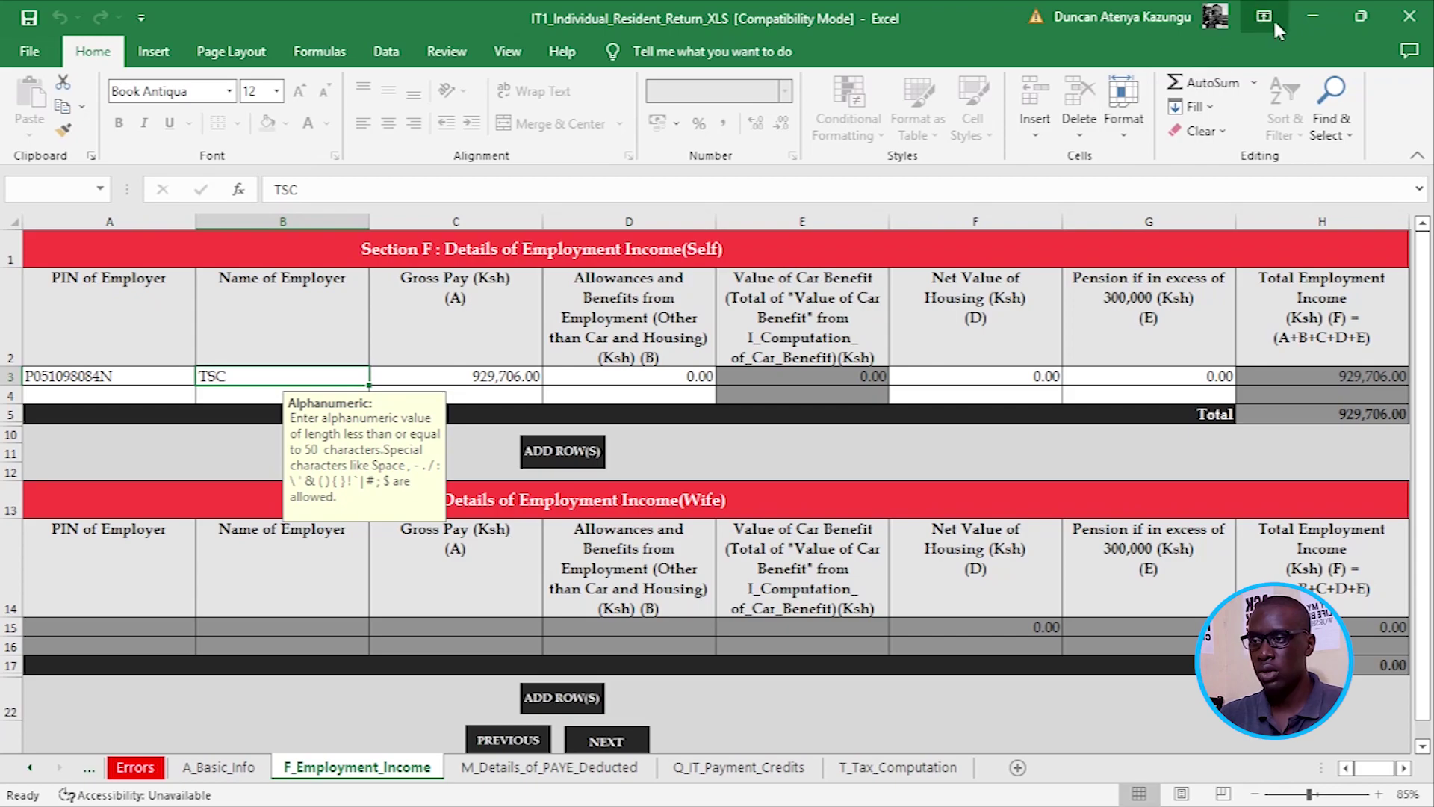
pyautogui.click(1308, 21)
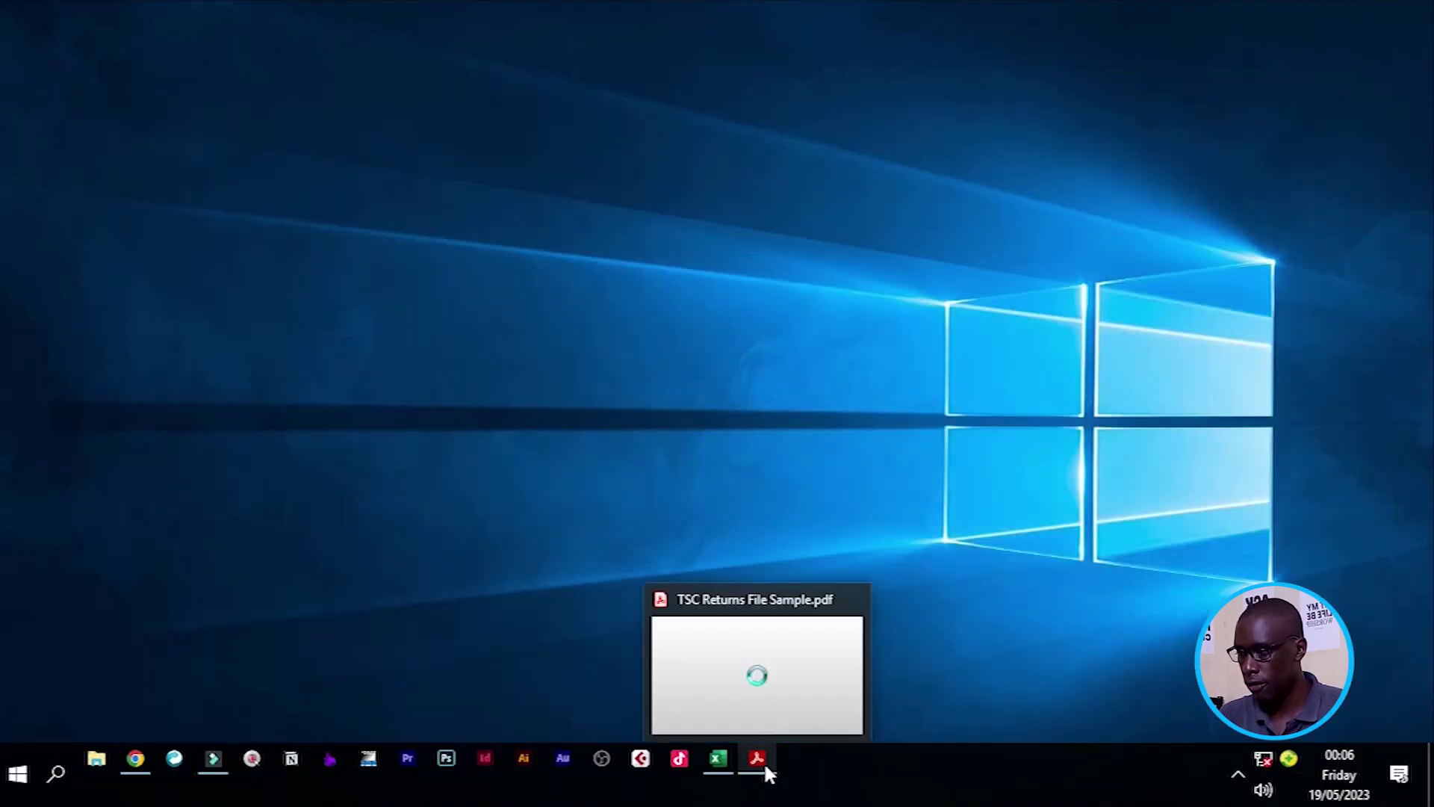
pyautogui.click(765, 773)
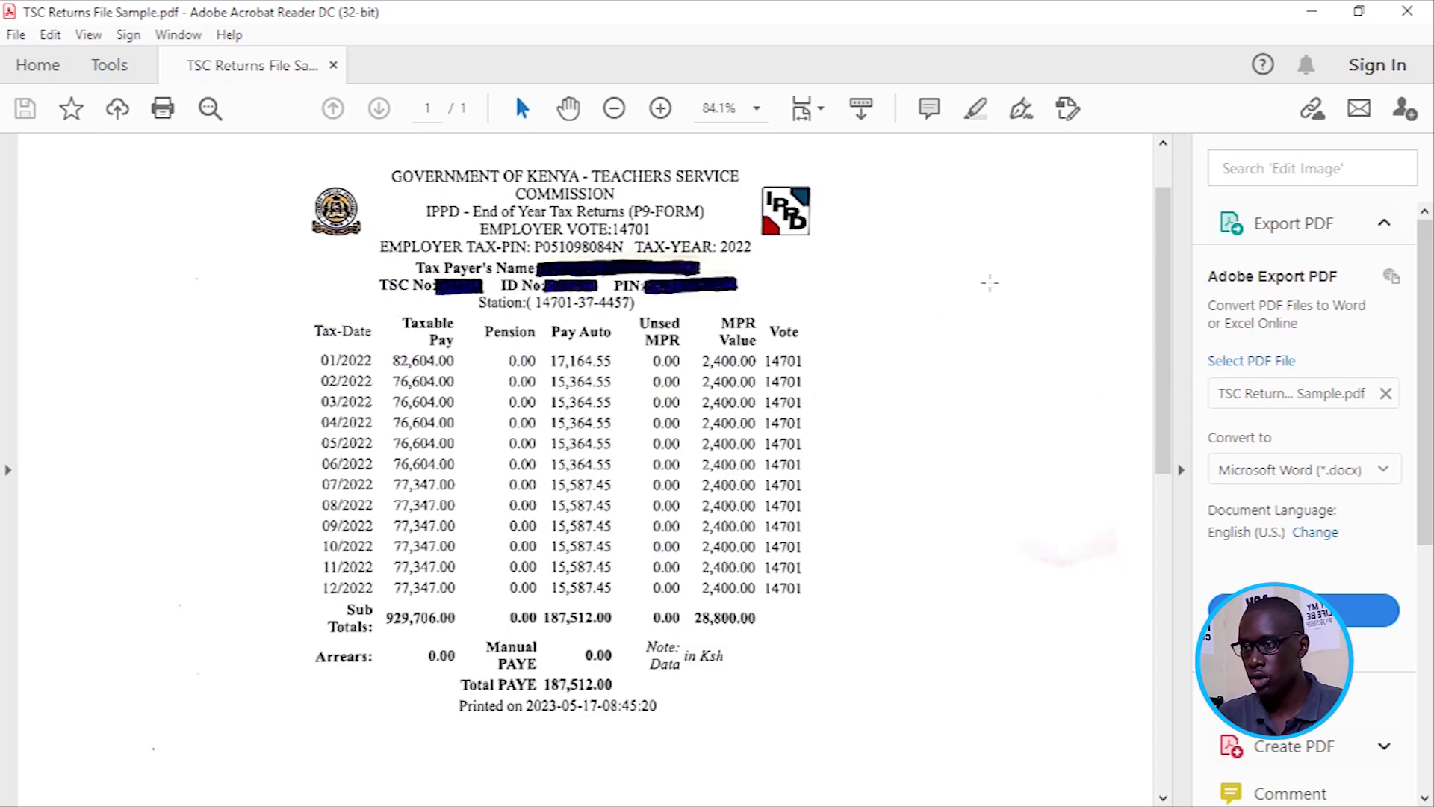
pyautogui.click(1312, 11)
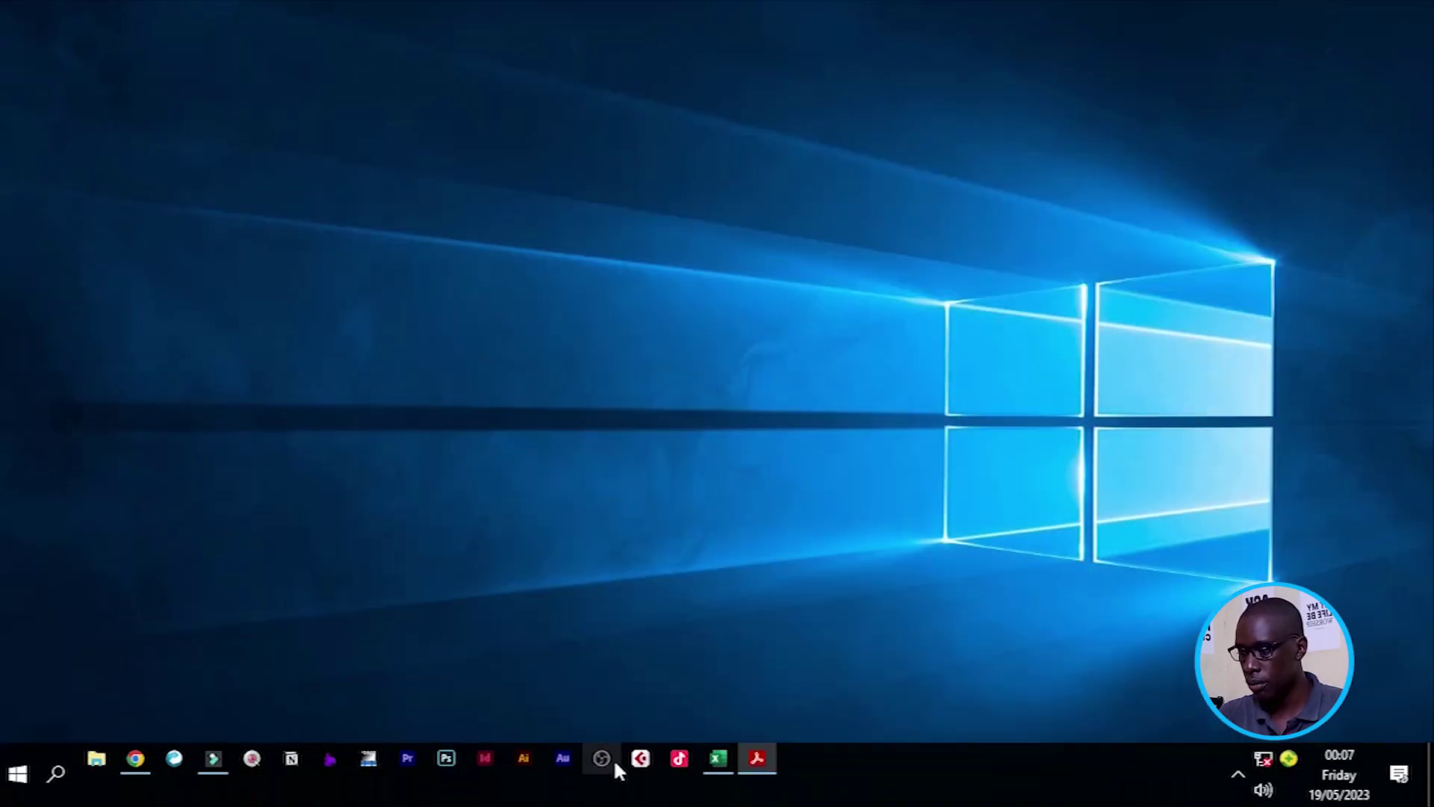
pyautogui.click(707, 758)
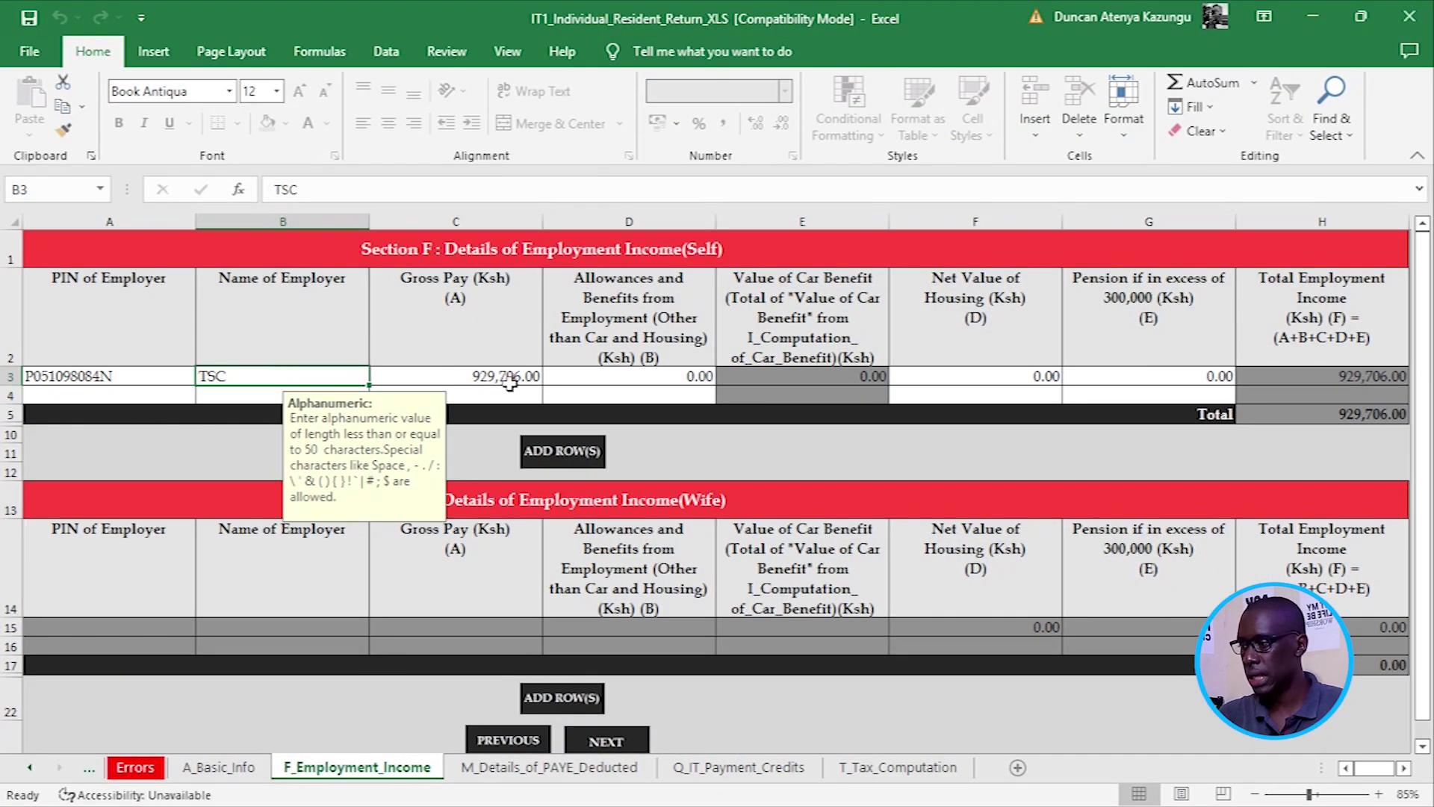
pyautogui.click(662, 375)
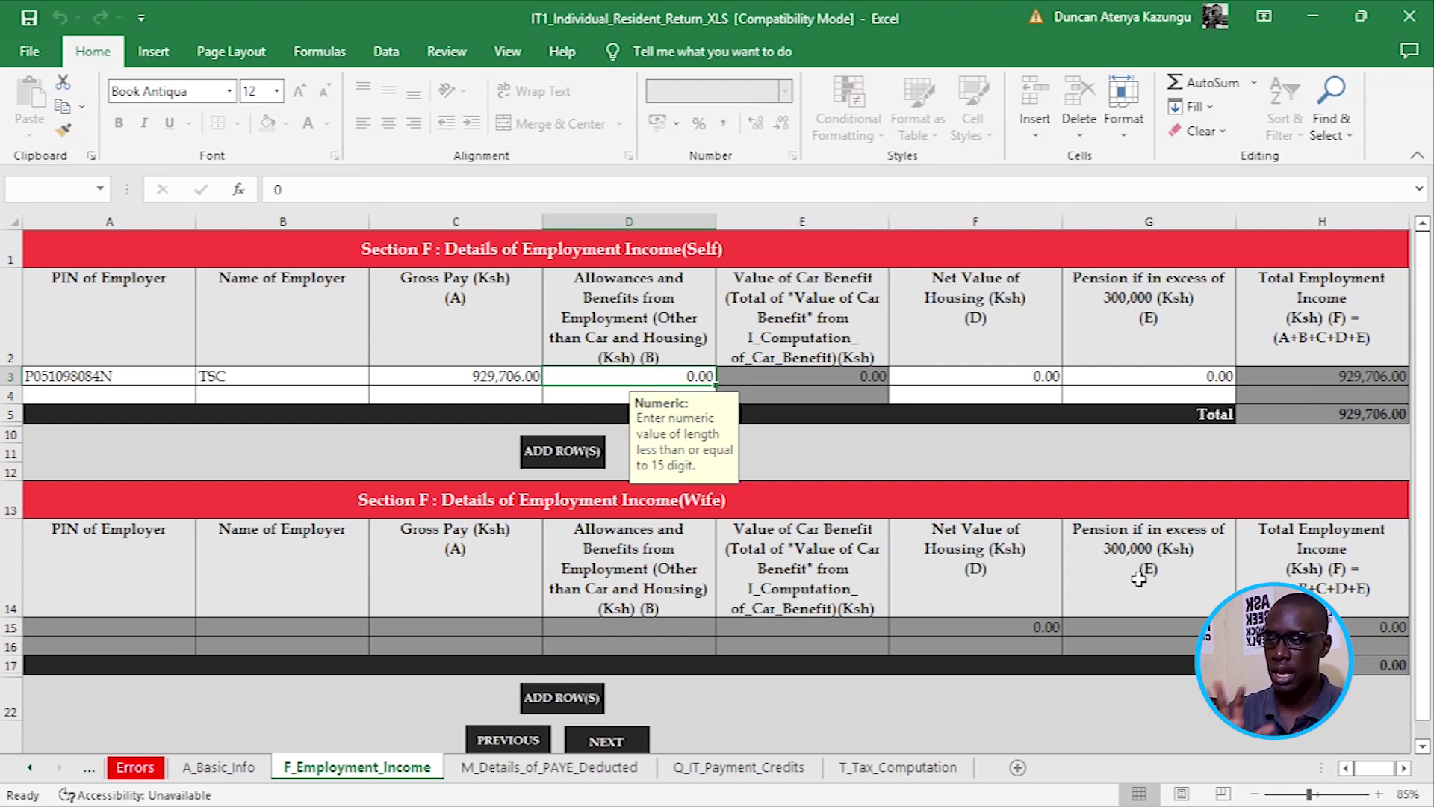
pyautogui.scroll(-1, 877, 697)
pyautogui.scroll(-1, 878, 697)
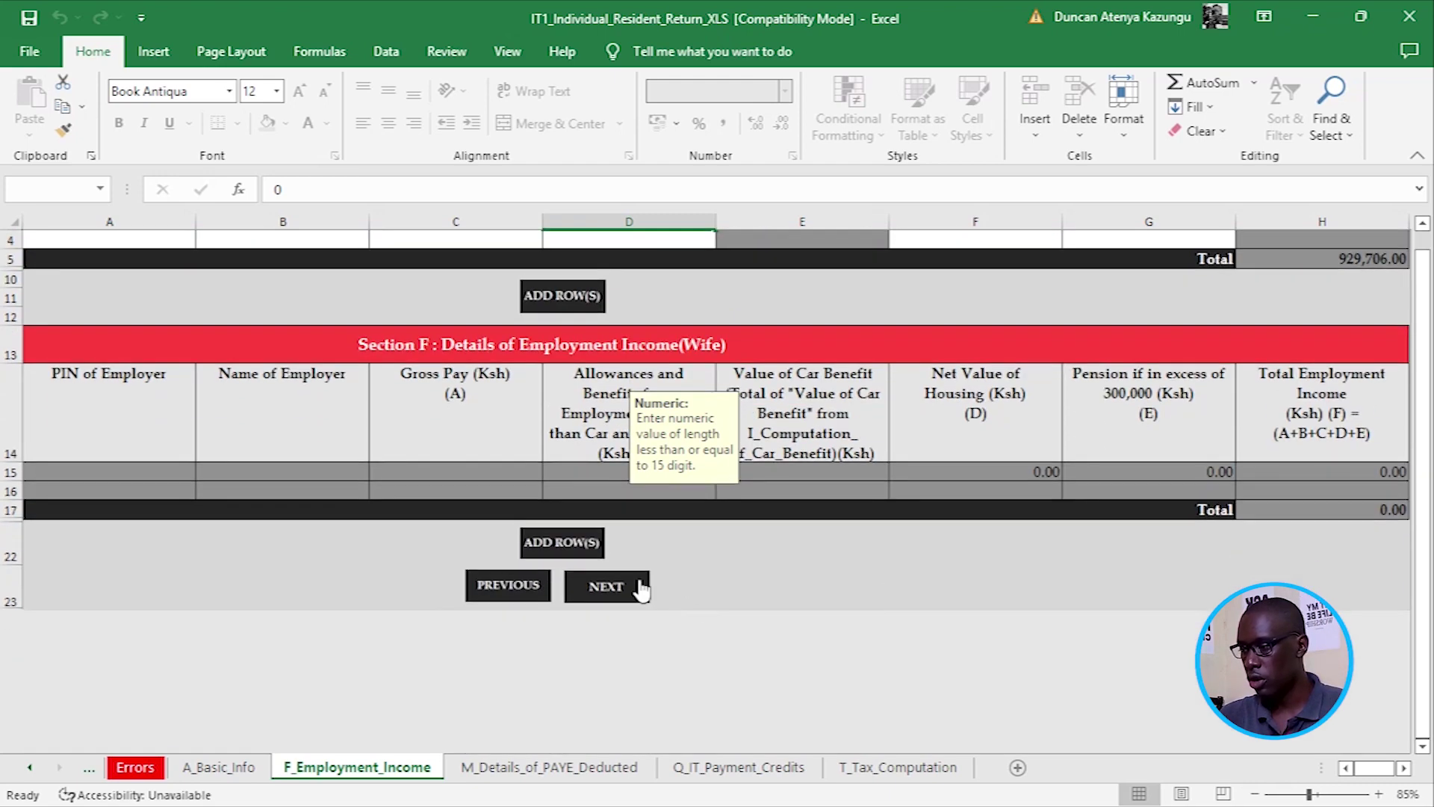
pyautogui.click(632, 586)
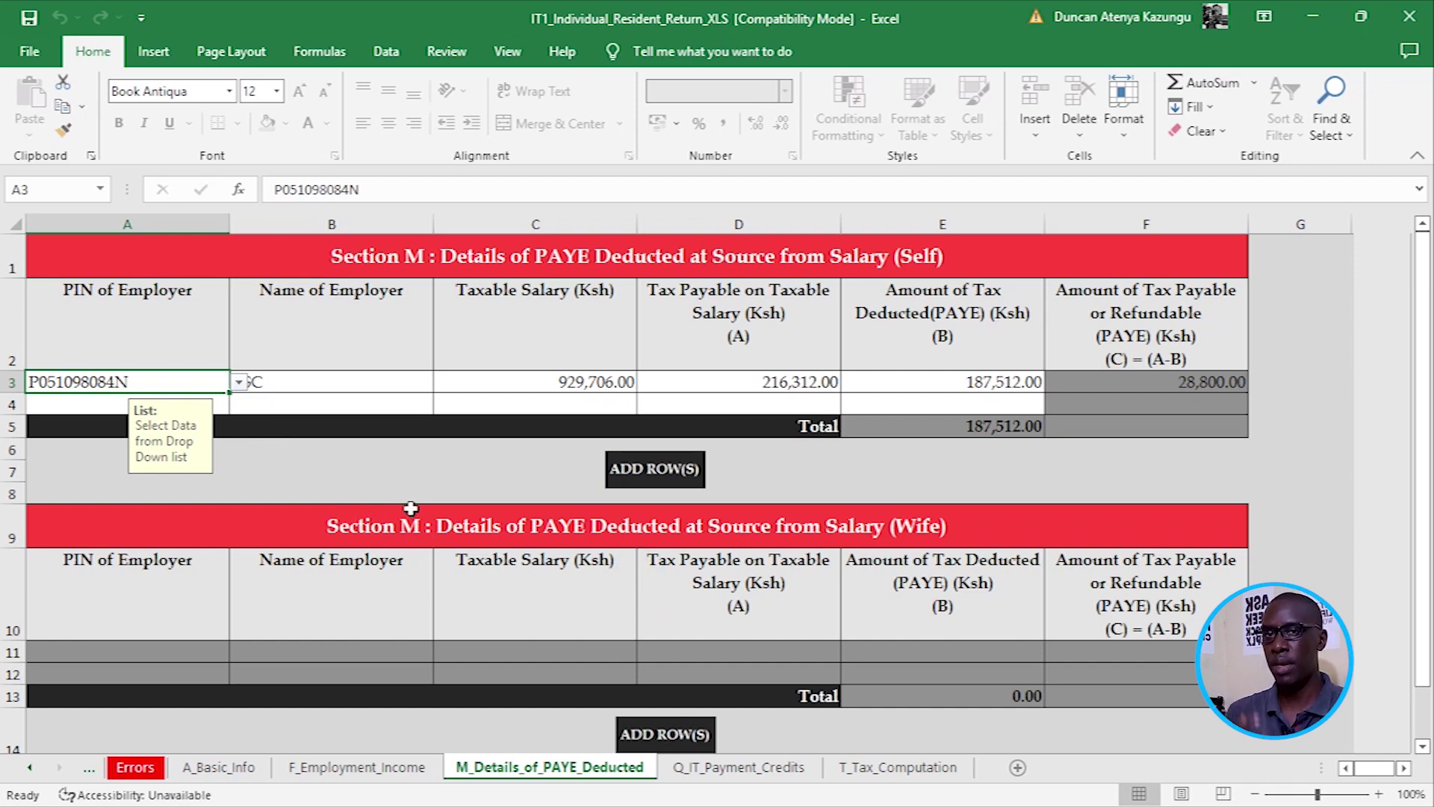
# Step: Review TSC's employer PIN and name on the PAYE sheet, then minimise Excel
pyautogui.click(166, 388)
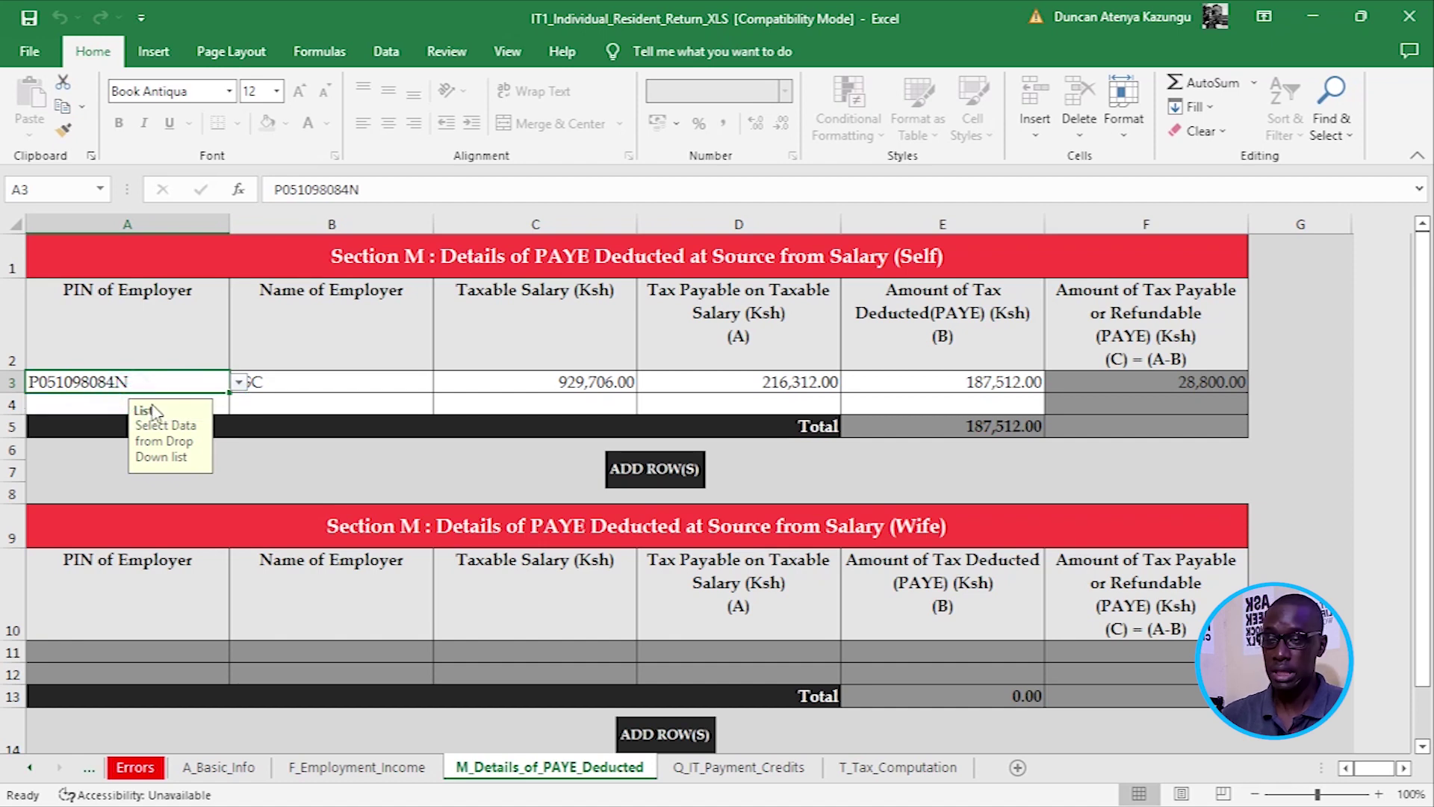
pyautogui.click(326, 373)
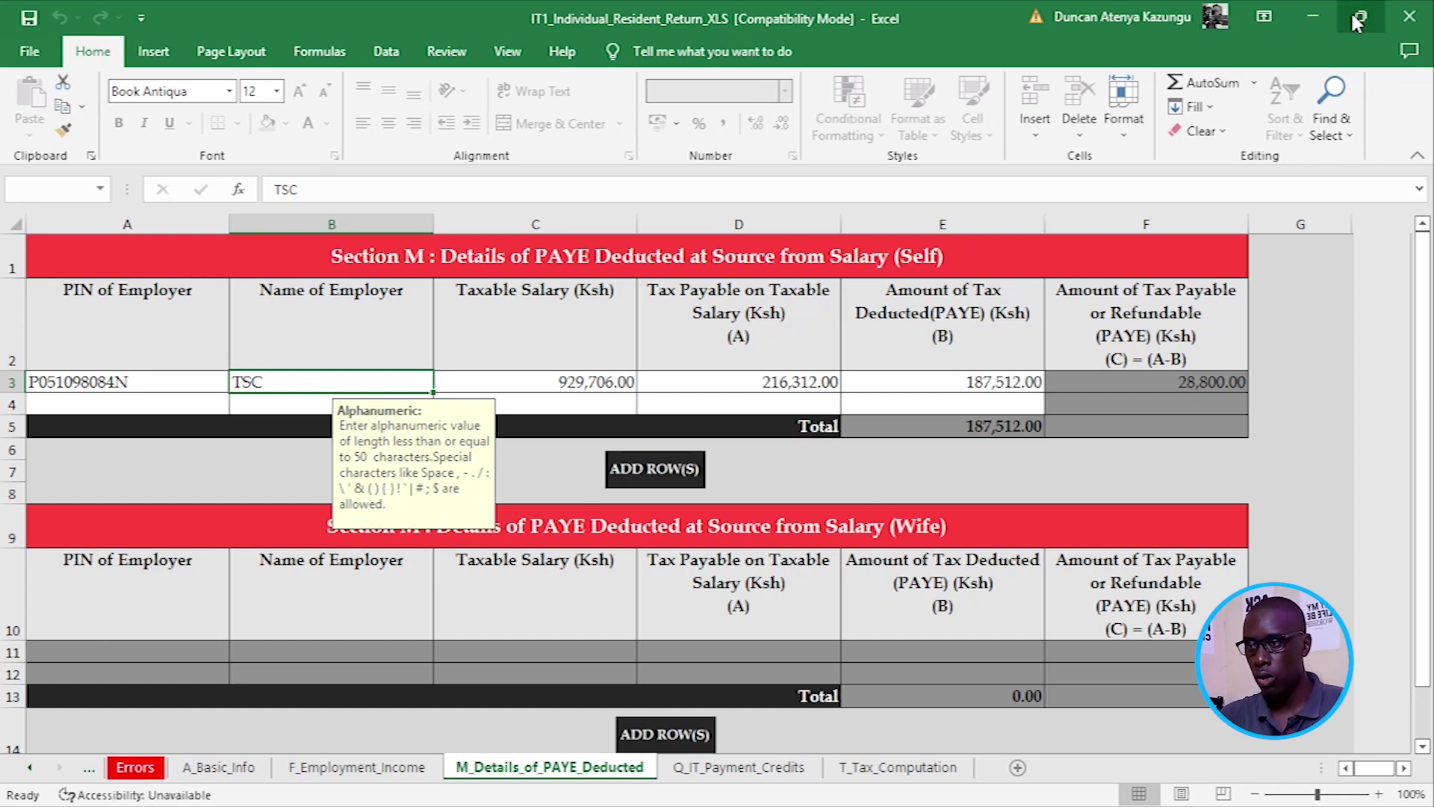
pyautogui.click(1313, 16)
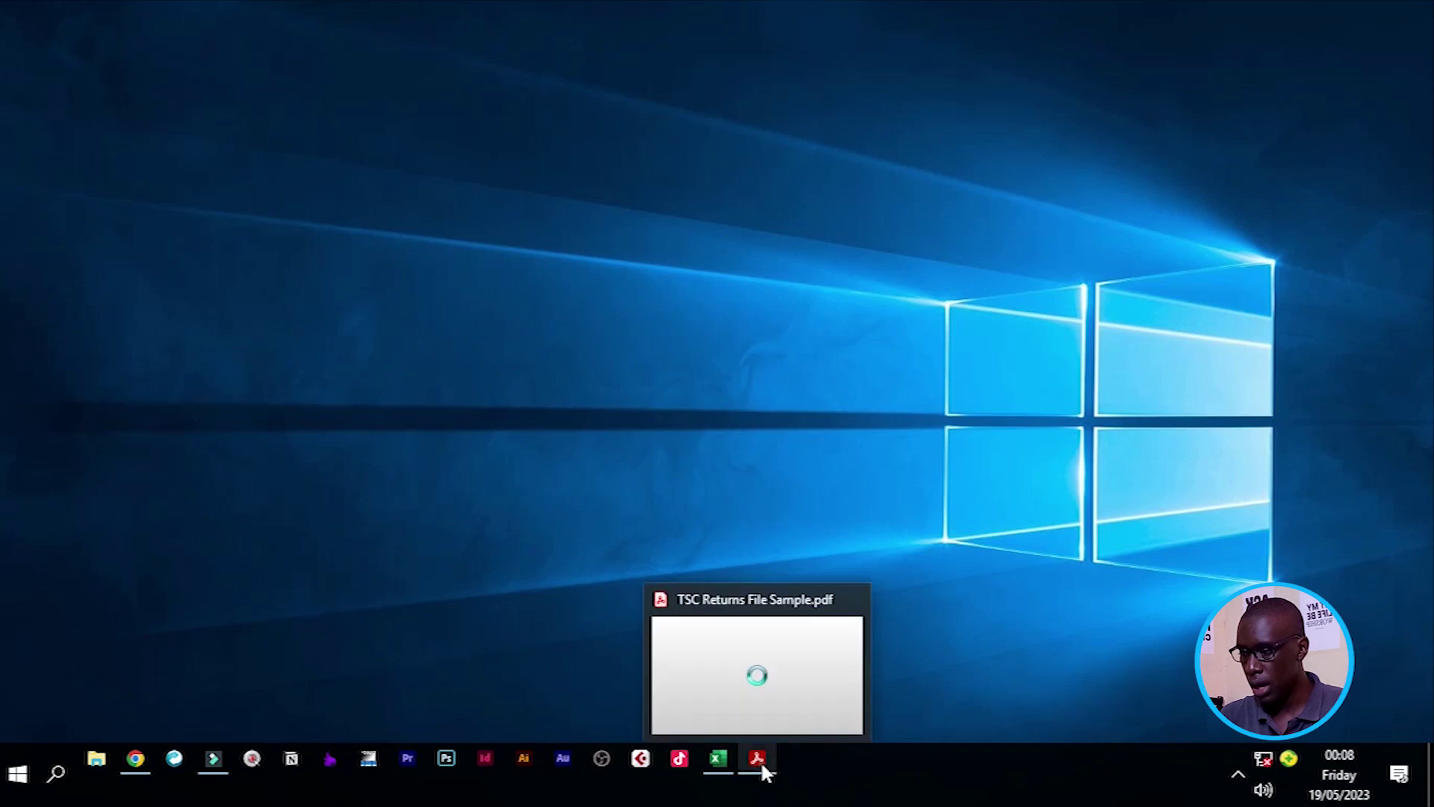
# Step: Check the P9 totals in TSC Returns File Sample.pdf, then minimise it
pyautogui.click(761, 761)
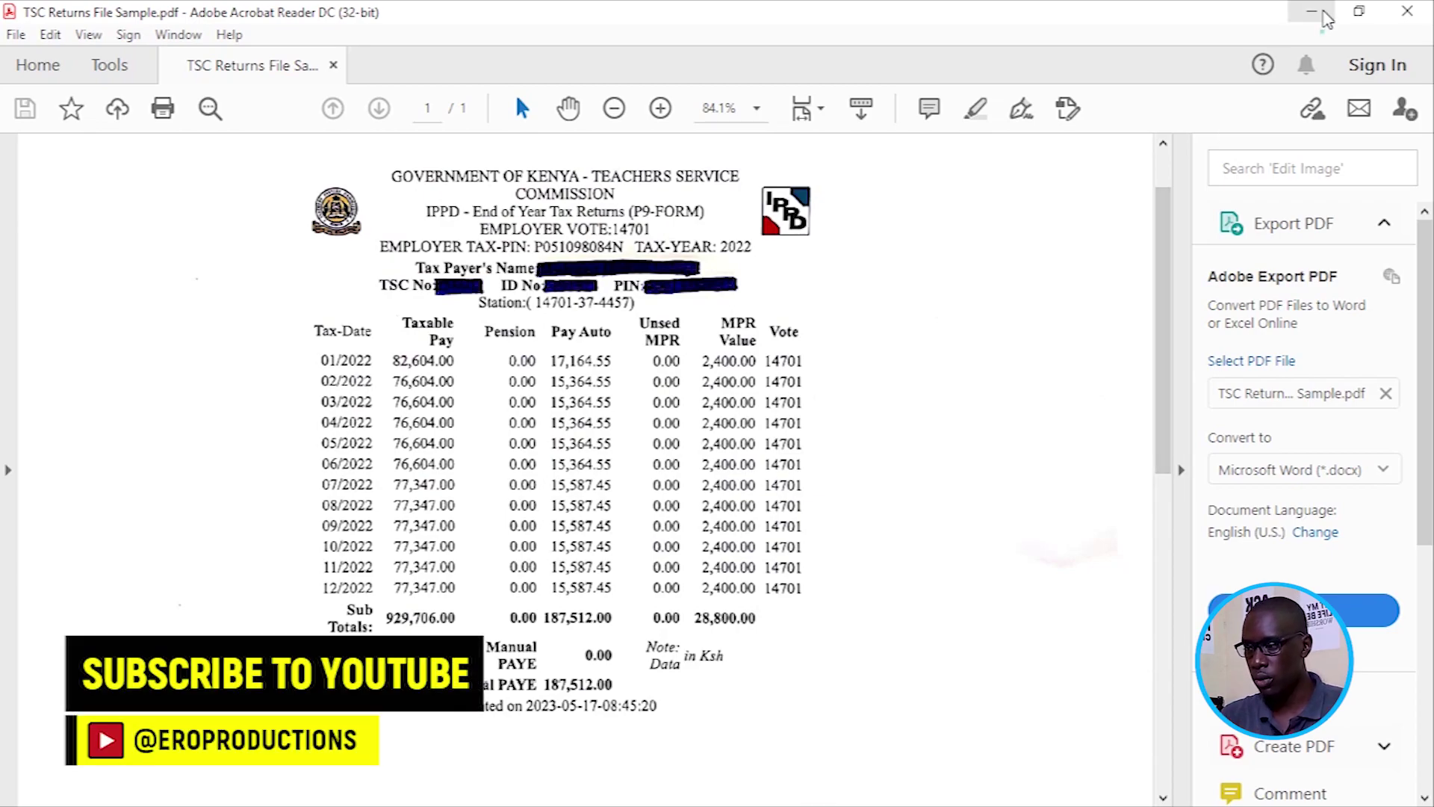
pyautogui.click(1312, 12)
# Step: Restore the workbook, scroll the PAYE sheet, and advance to Q_IT_Payment_Credits
pyautogui.click(719, 759)
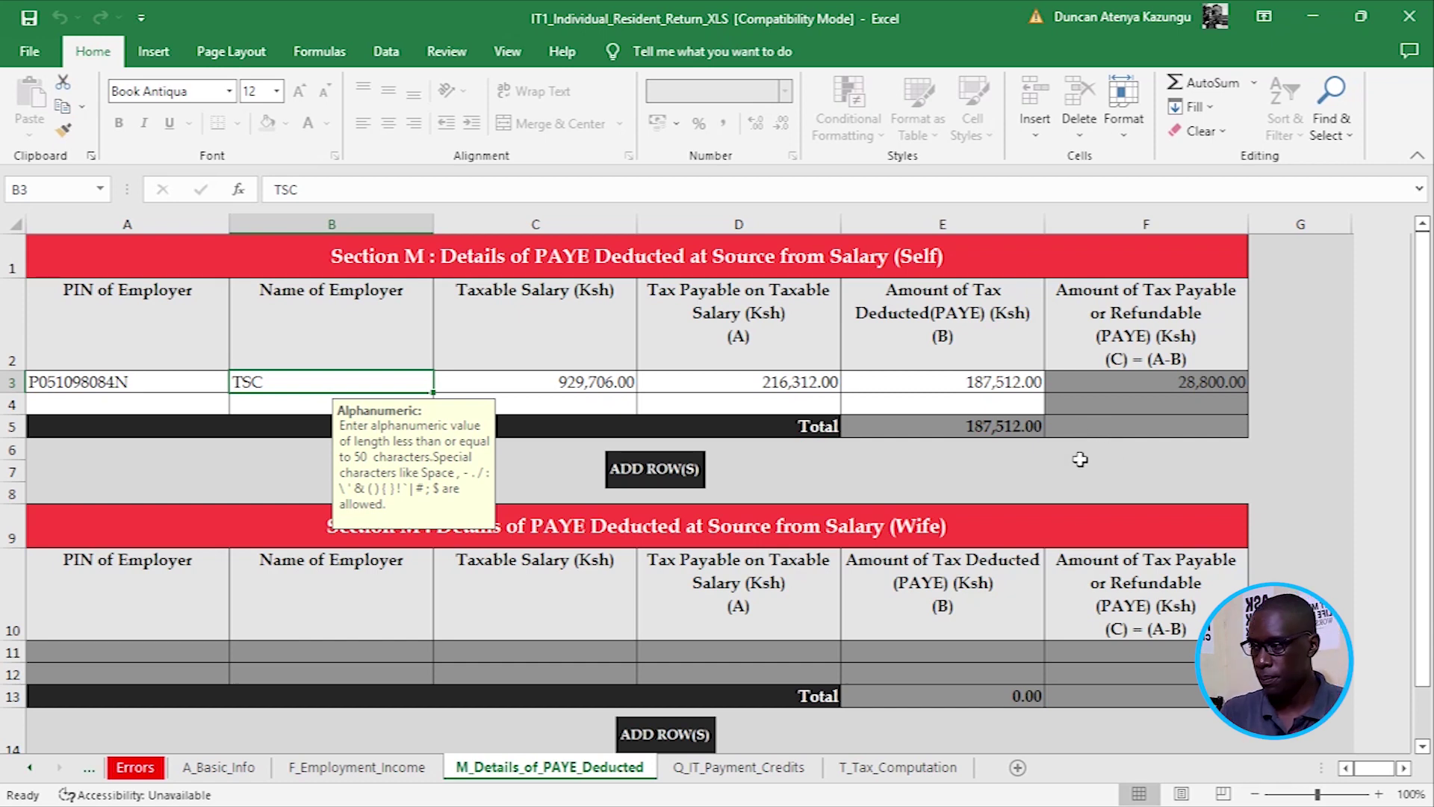
pyautogui.scroll(-4, 1300, 482)
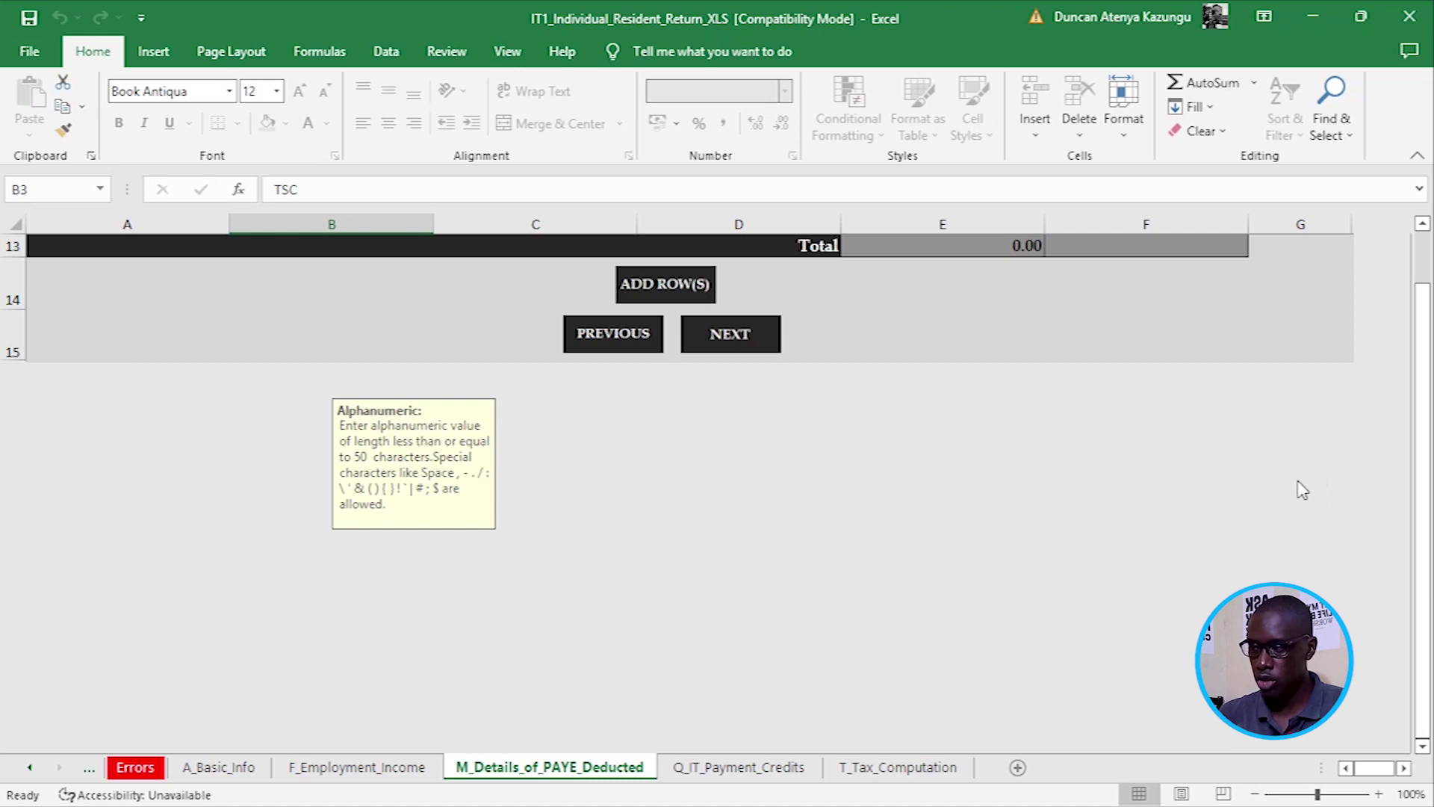
pyautogui.click(741, 343)
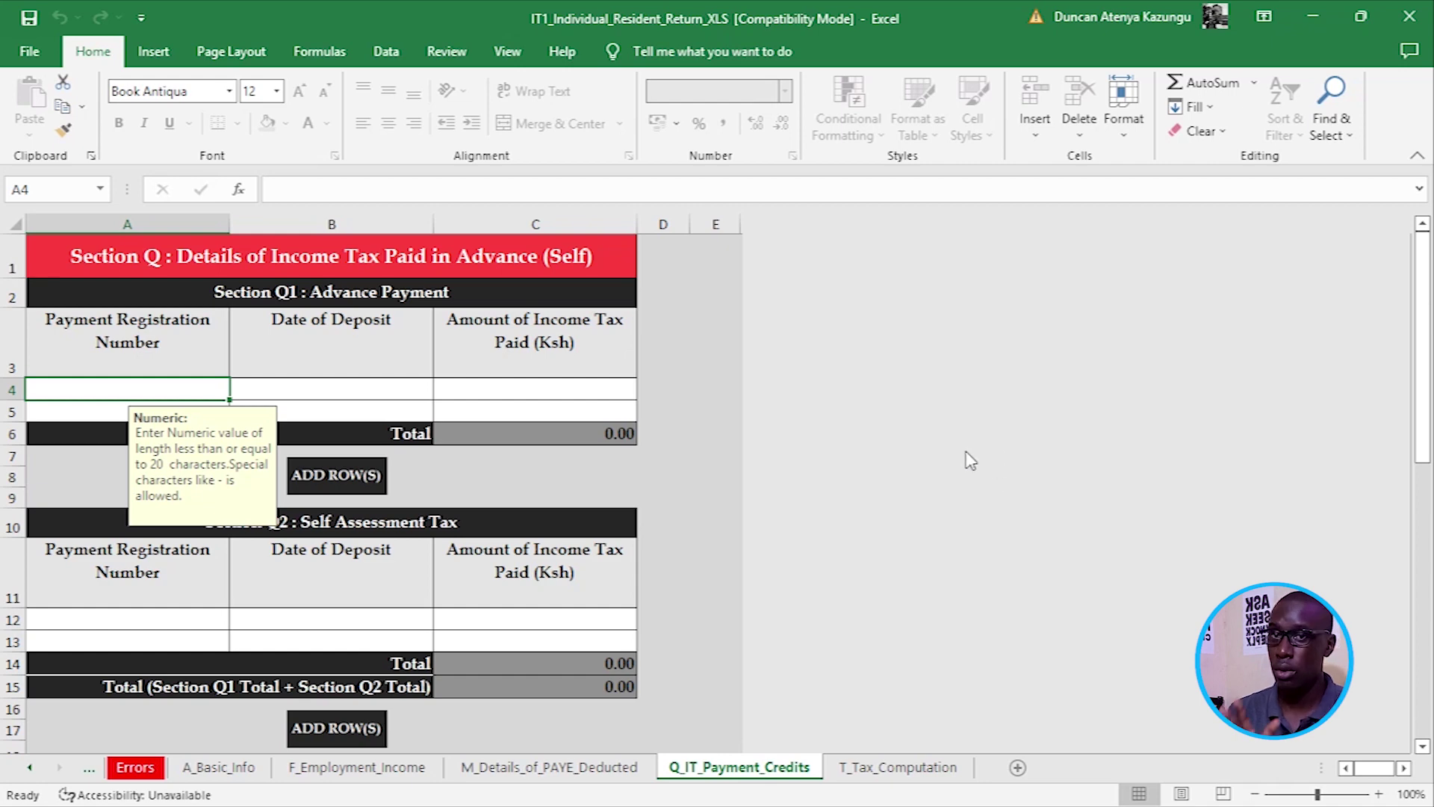
# Step: Leave the advance tax sections empty and advance to the T_Tax_Computation sheet
pyautogui.scroll(-10, 930, 465)
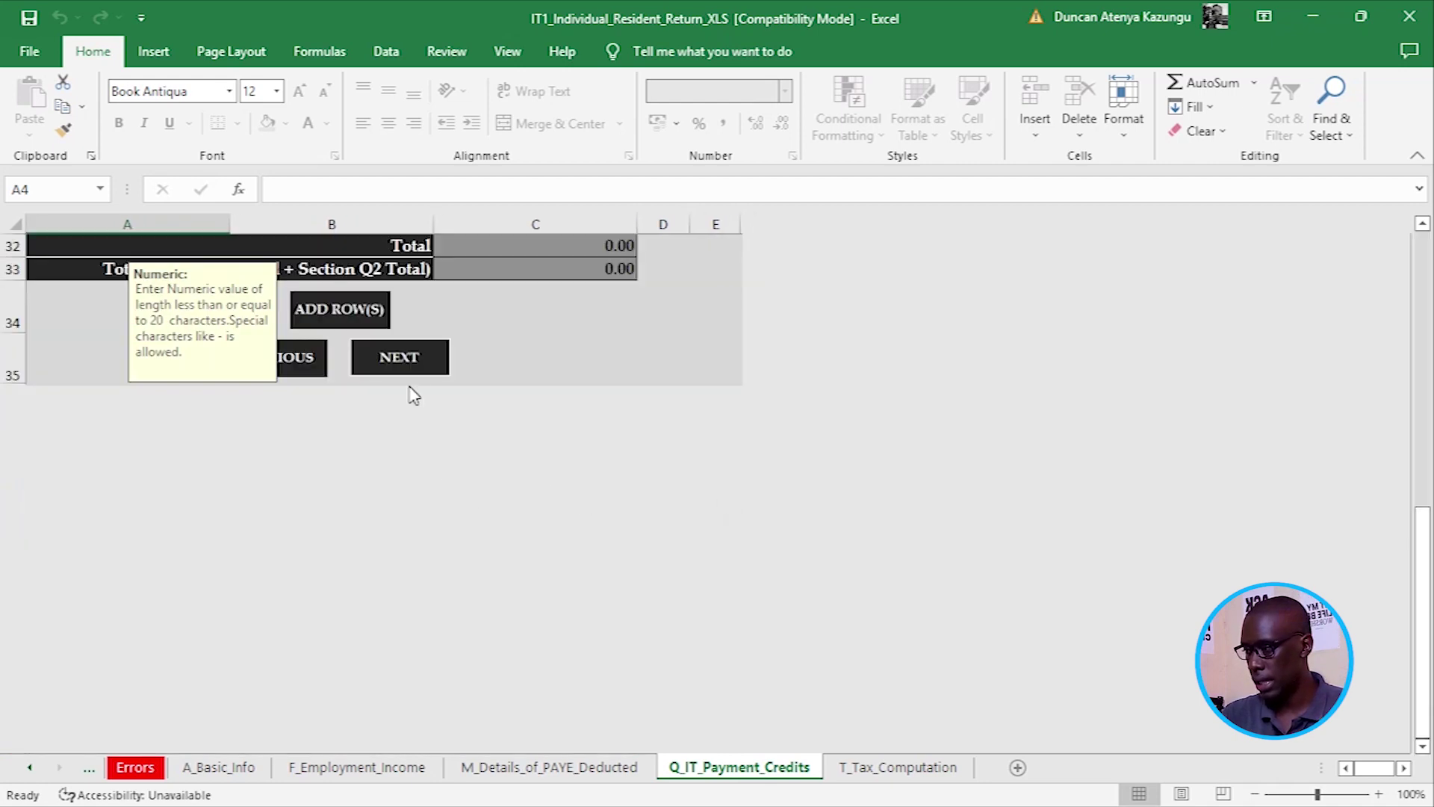
pyautogui.click(401, 364)
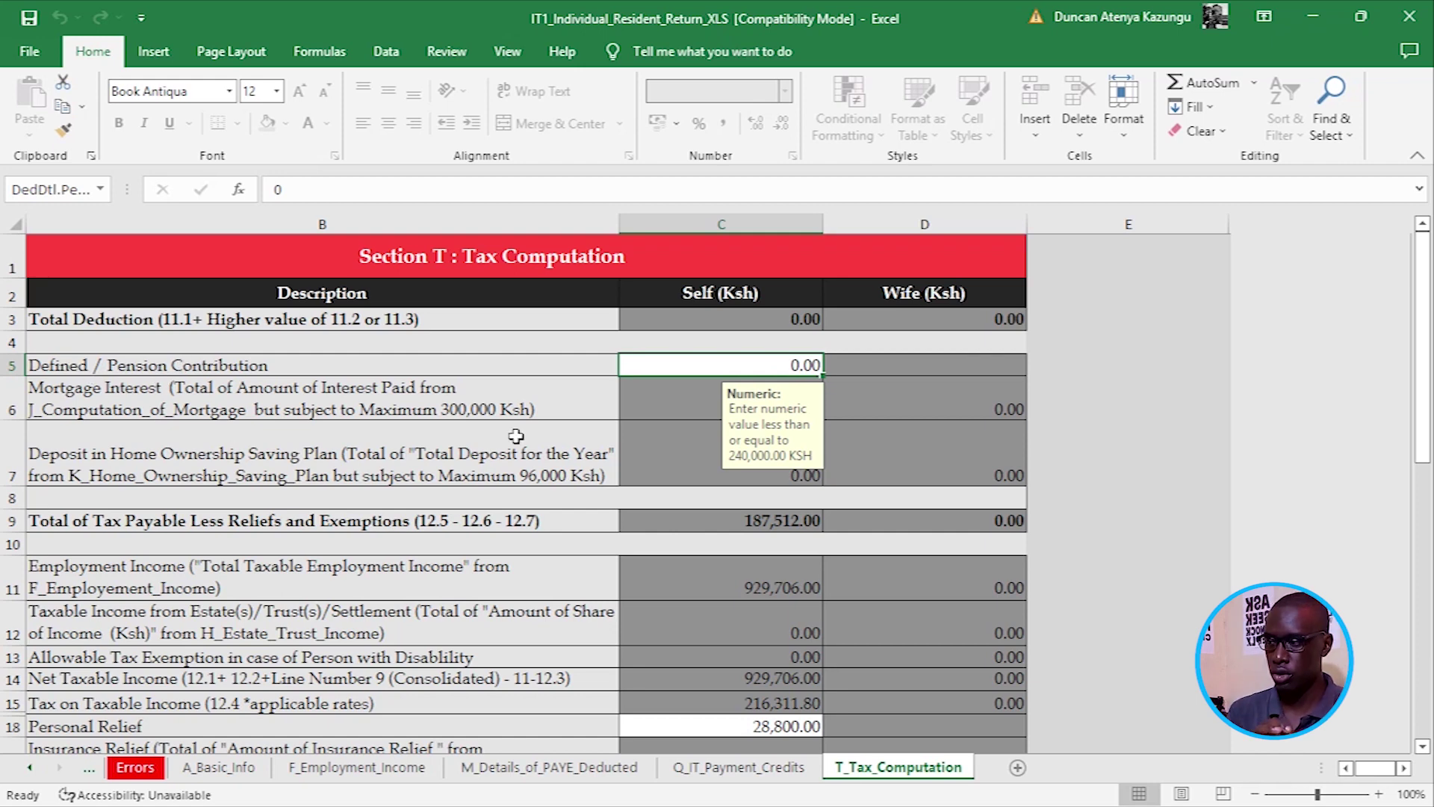
# Step: Check the pension contribution and the 28,800.00 personal relief on T_Tax_Computation, confirming tax due of 0.00
pyautogui.click(750, 364)
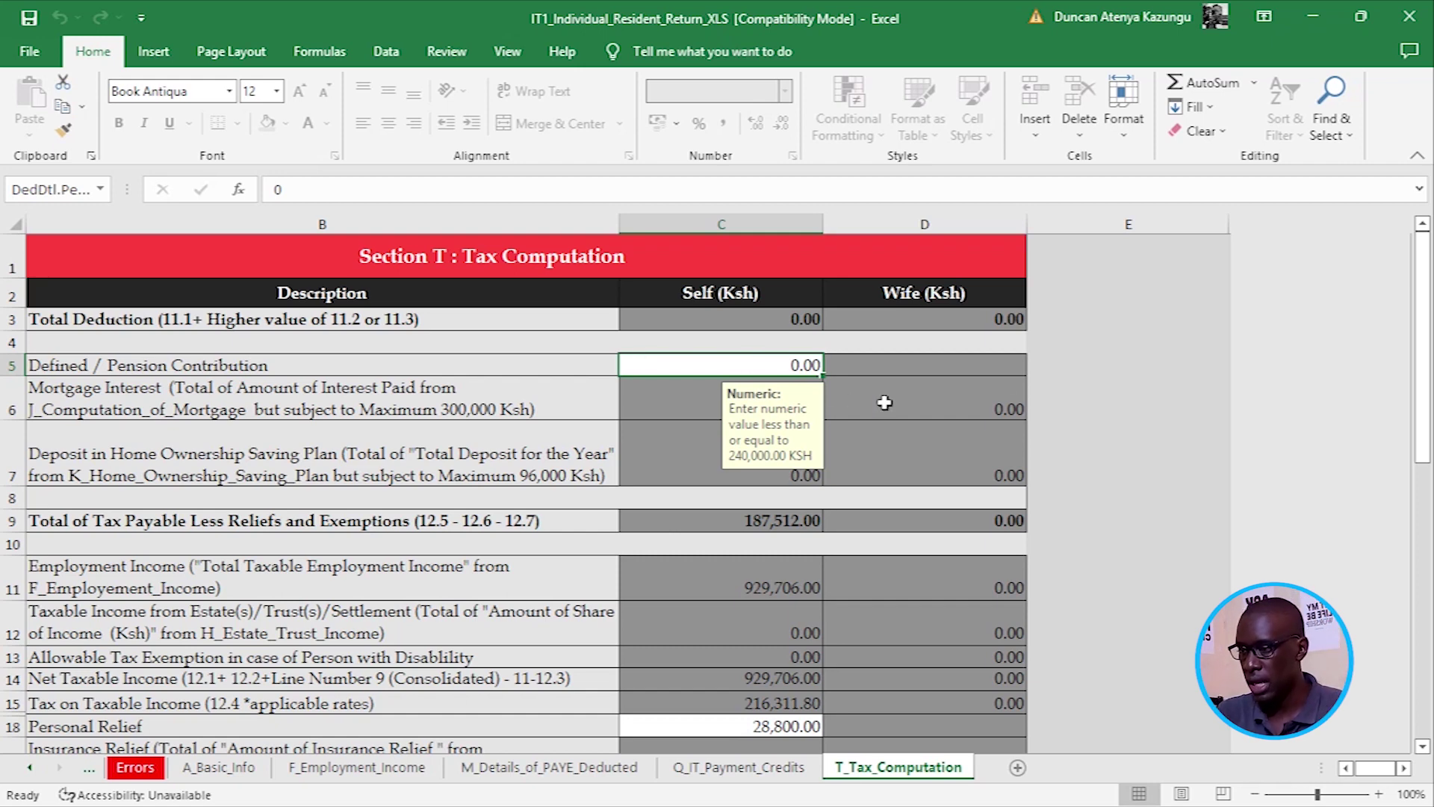
pyautogui.scroll(-2, 1094, 381)
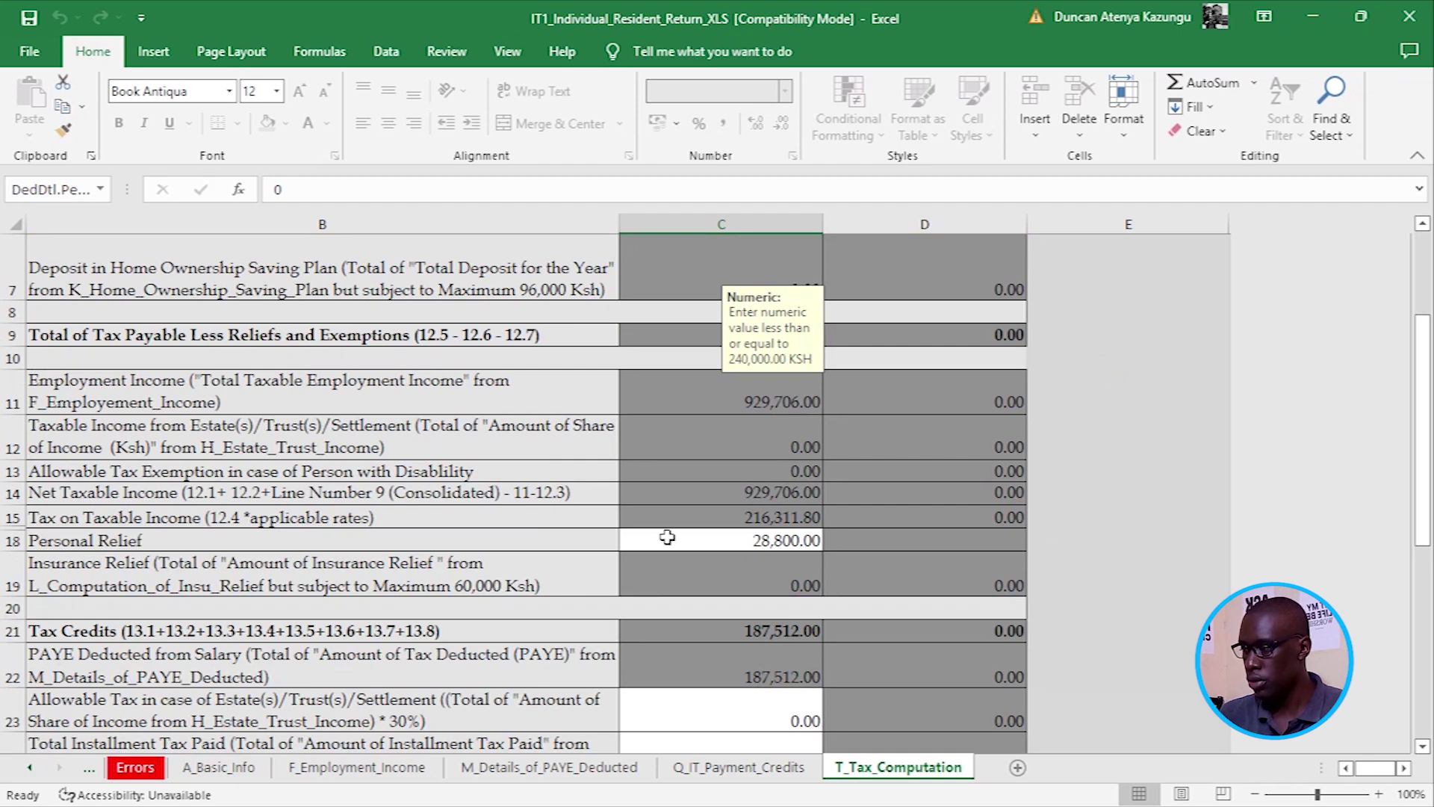
pyautogui.click(767, 548)
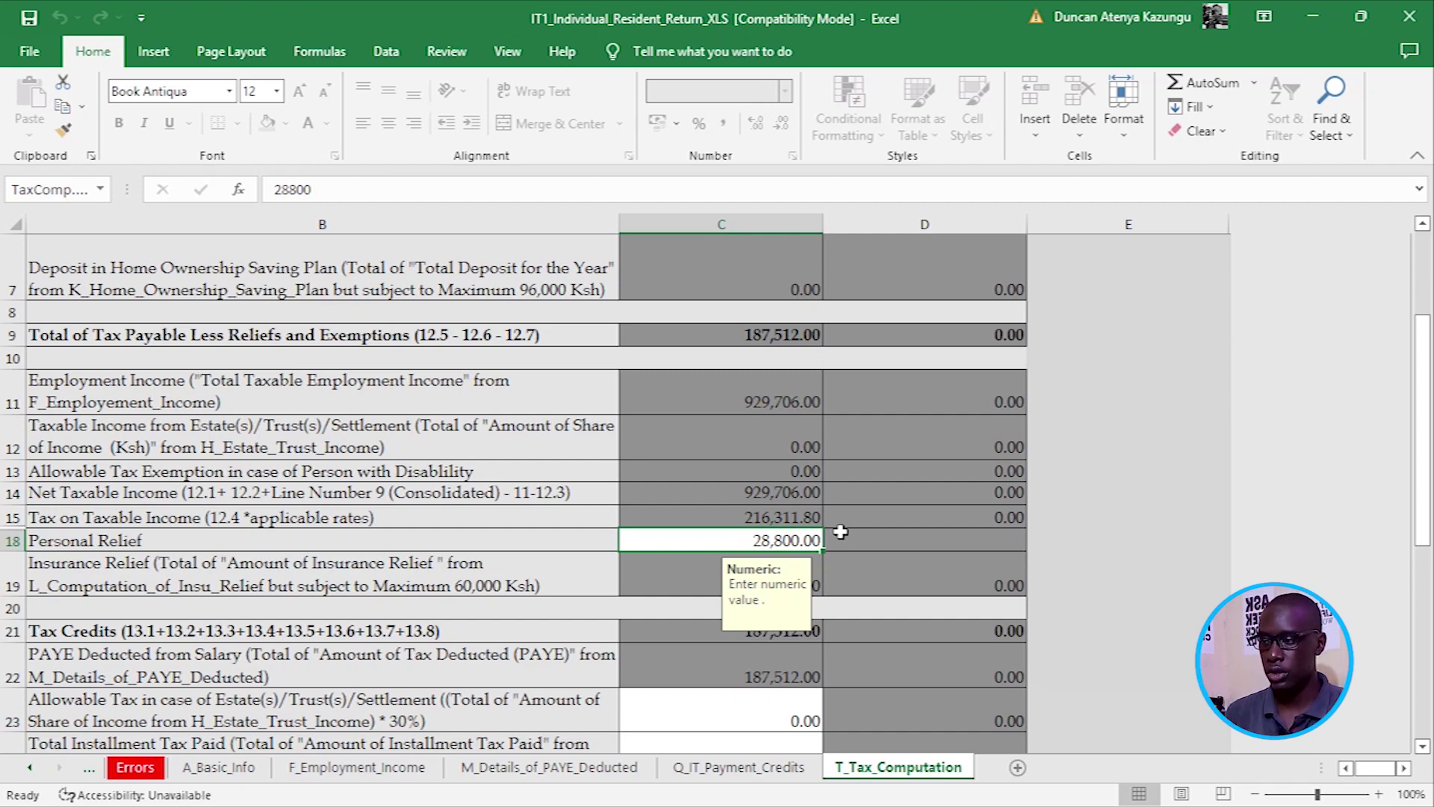
pyautogui.scroll(-6, 1130, 465)
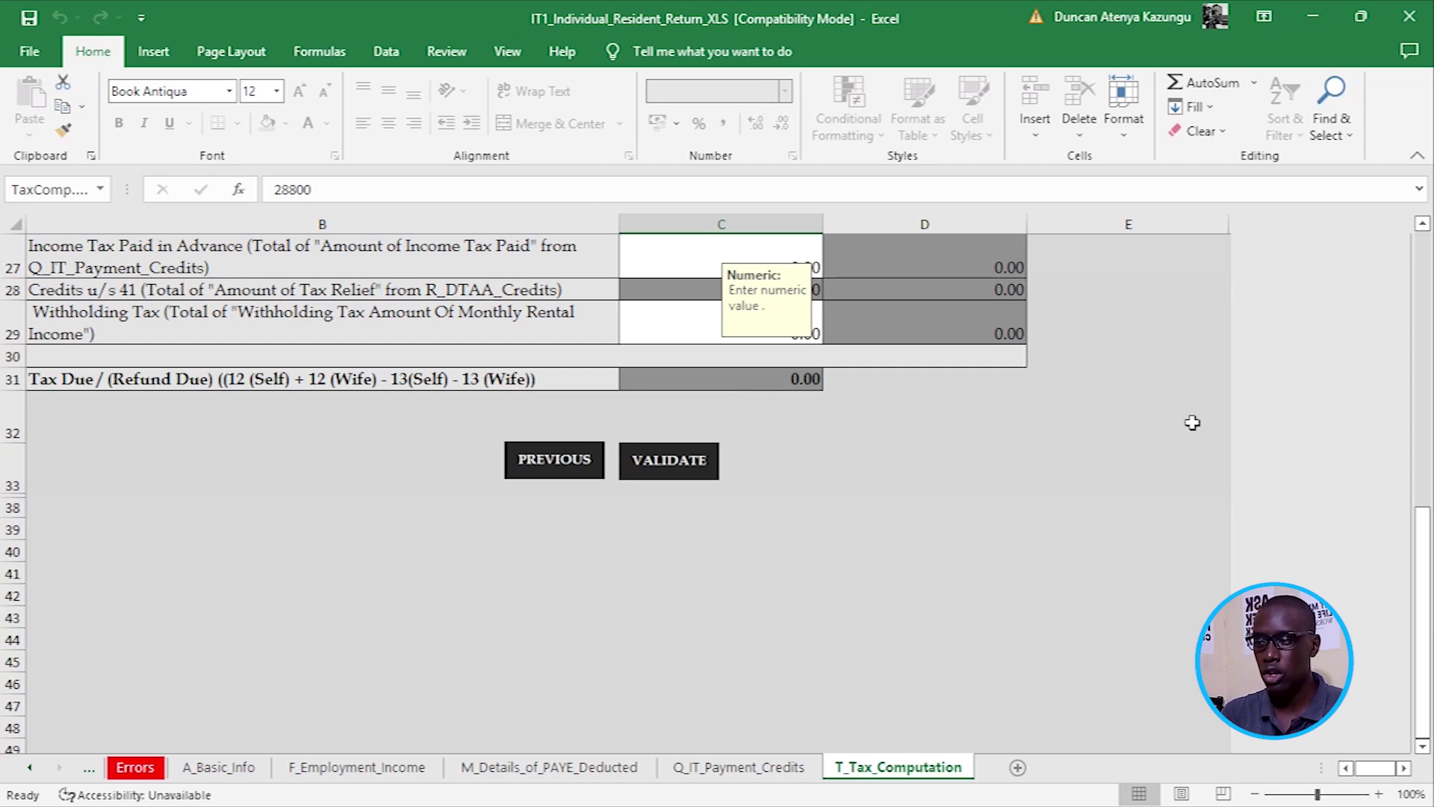
pyautogui.scroll(1, 1191, 419)
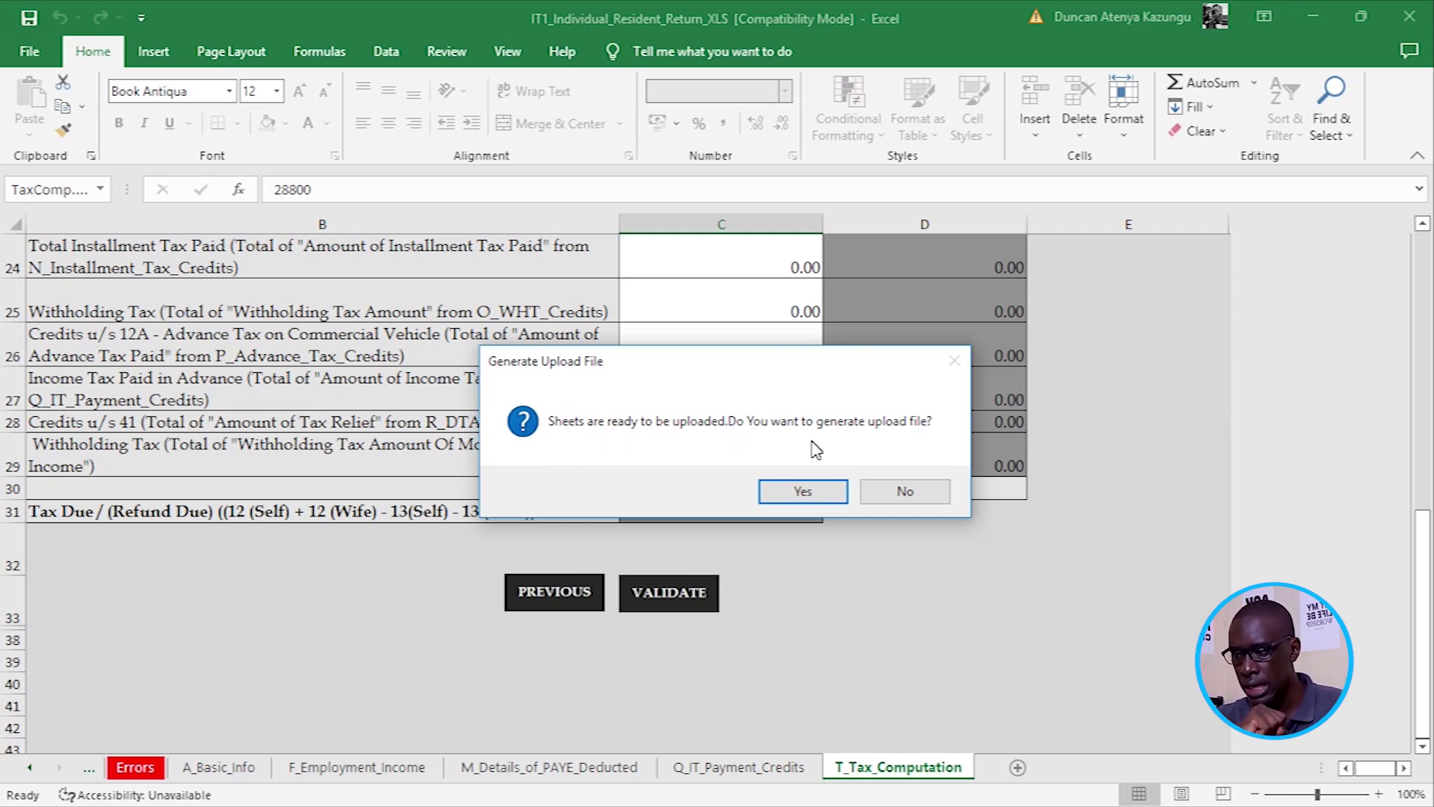
# Step: Confirm generating the ITR upload zip and acknowledge that it was saved in Documents
pyautogui.click(800, 490)
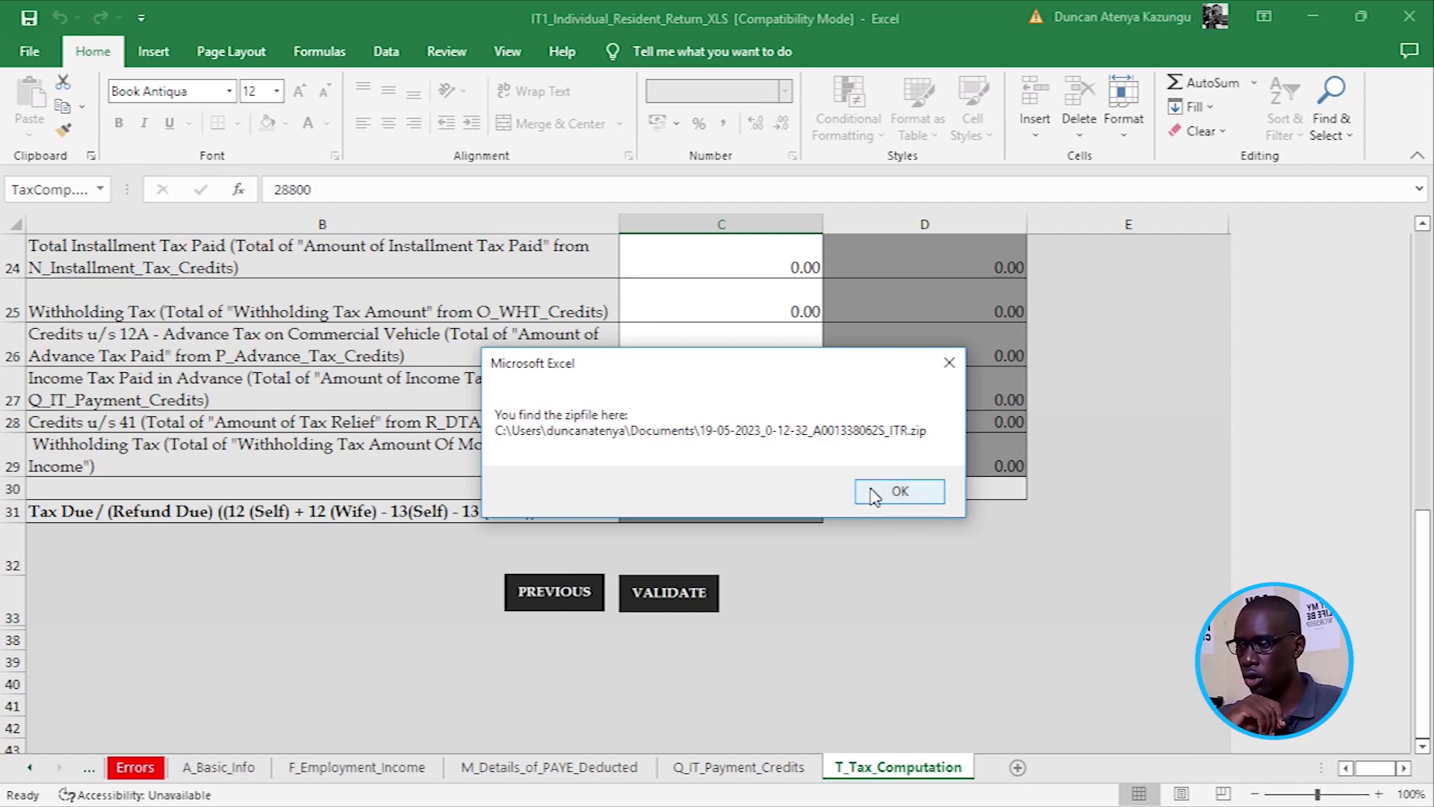
pyautogui.click(896, 491)
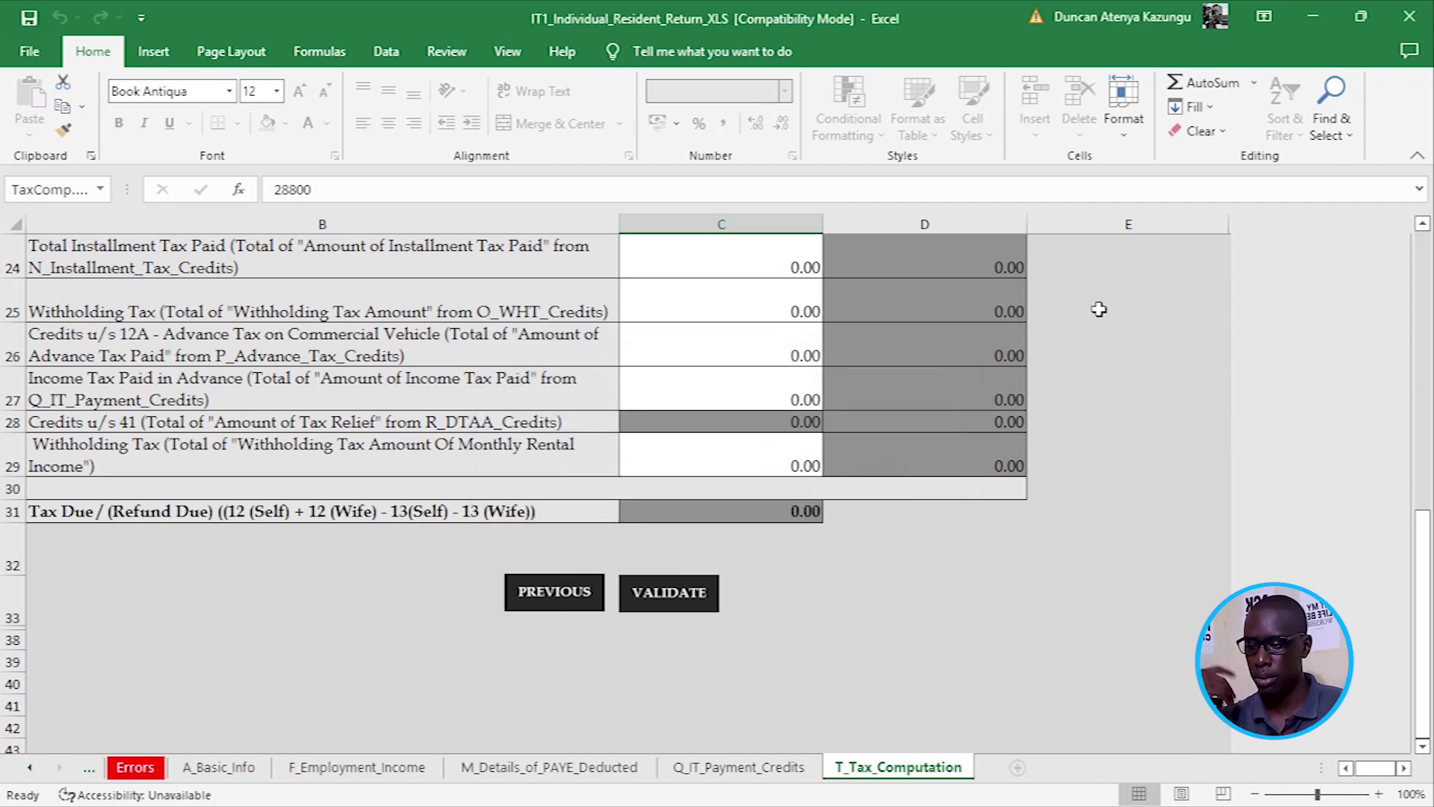
# Step: Minimize Excel, look over the iTax Resident Individual Form upload page, then minimize Chrome
pyautogui.click(1313, 17)
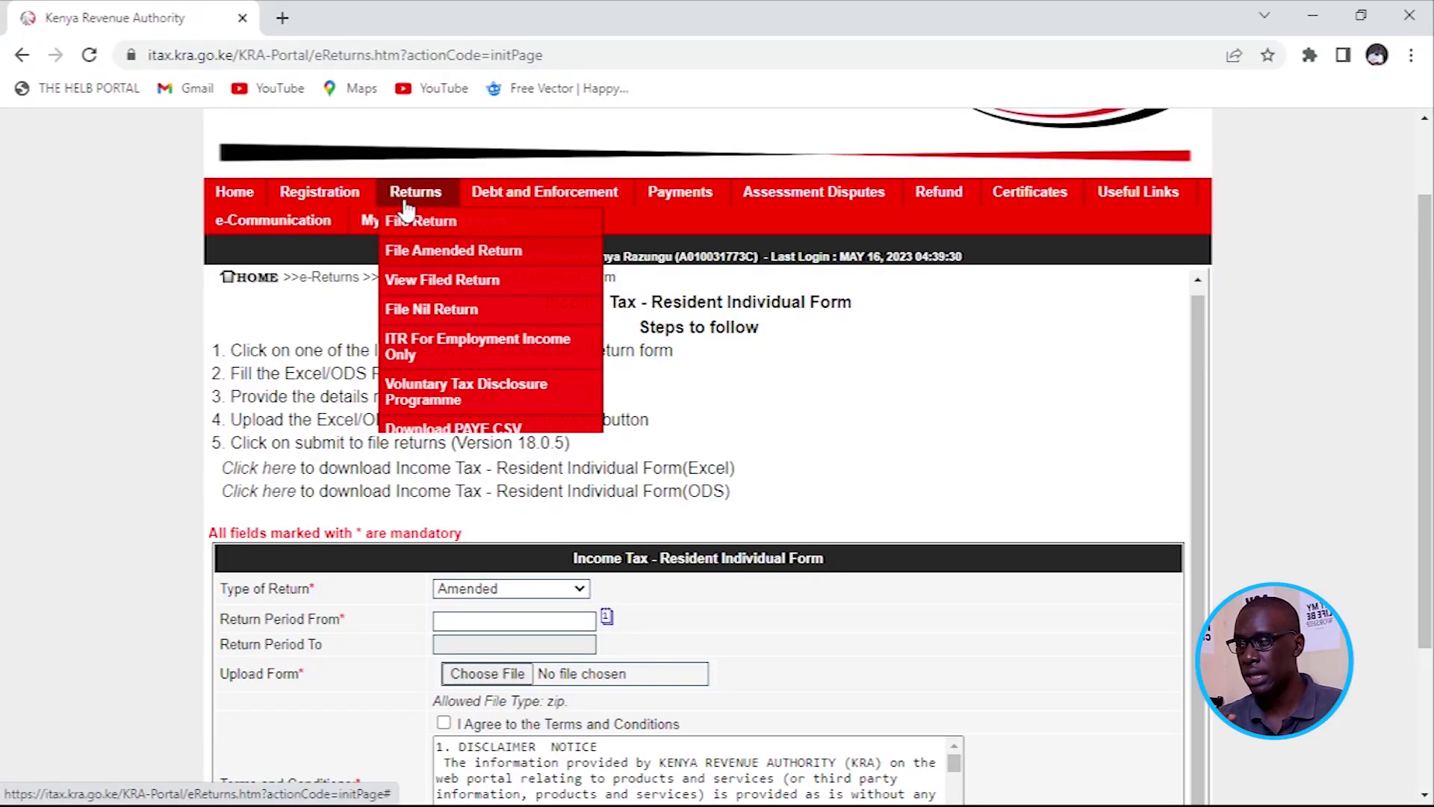
pyautogui.scroll(-2, 942, 432)
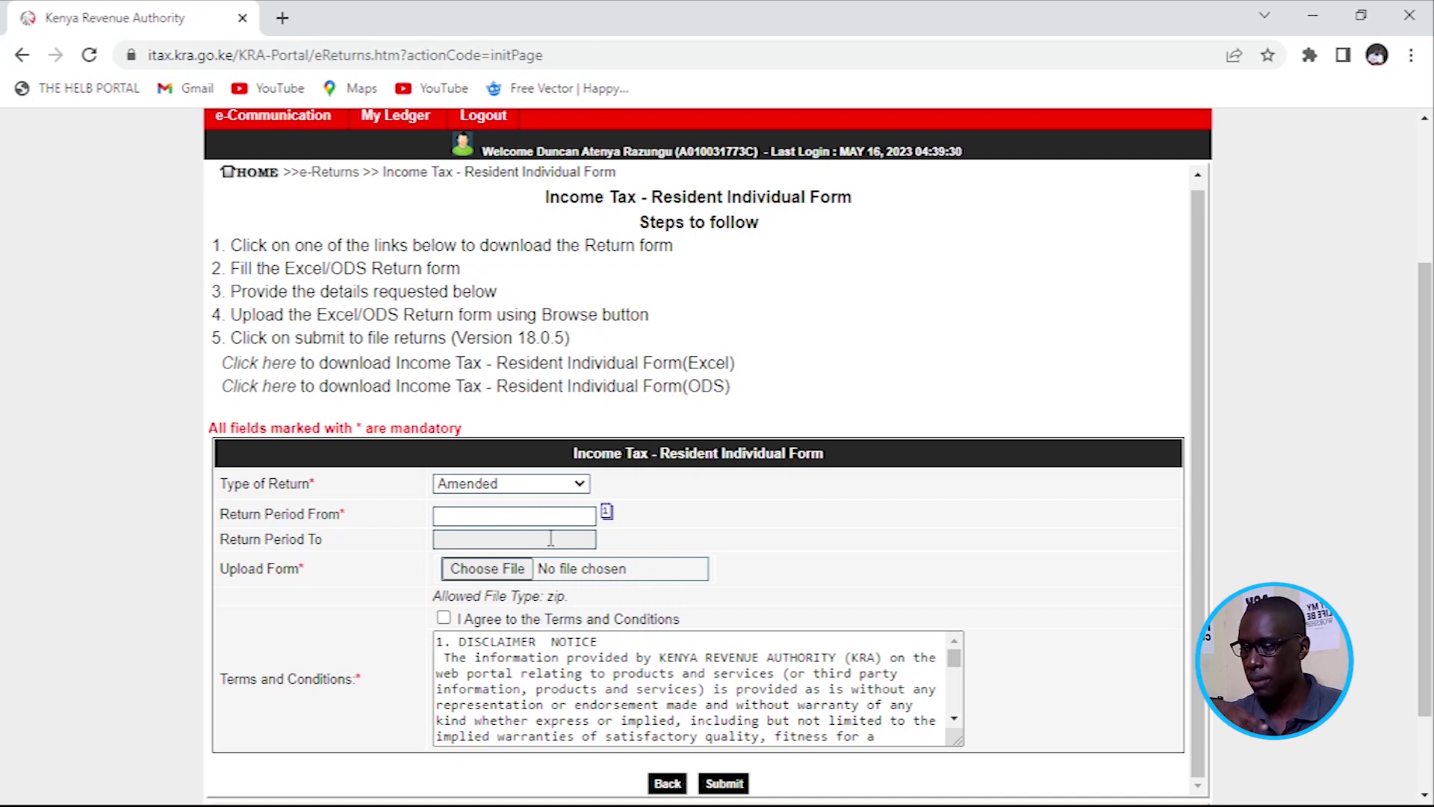
pyautogui.scroll(-2, 523, 493)
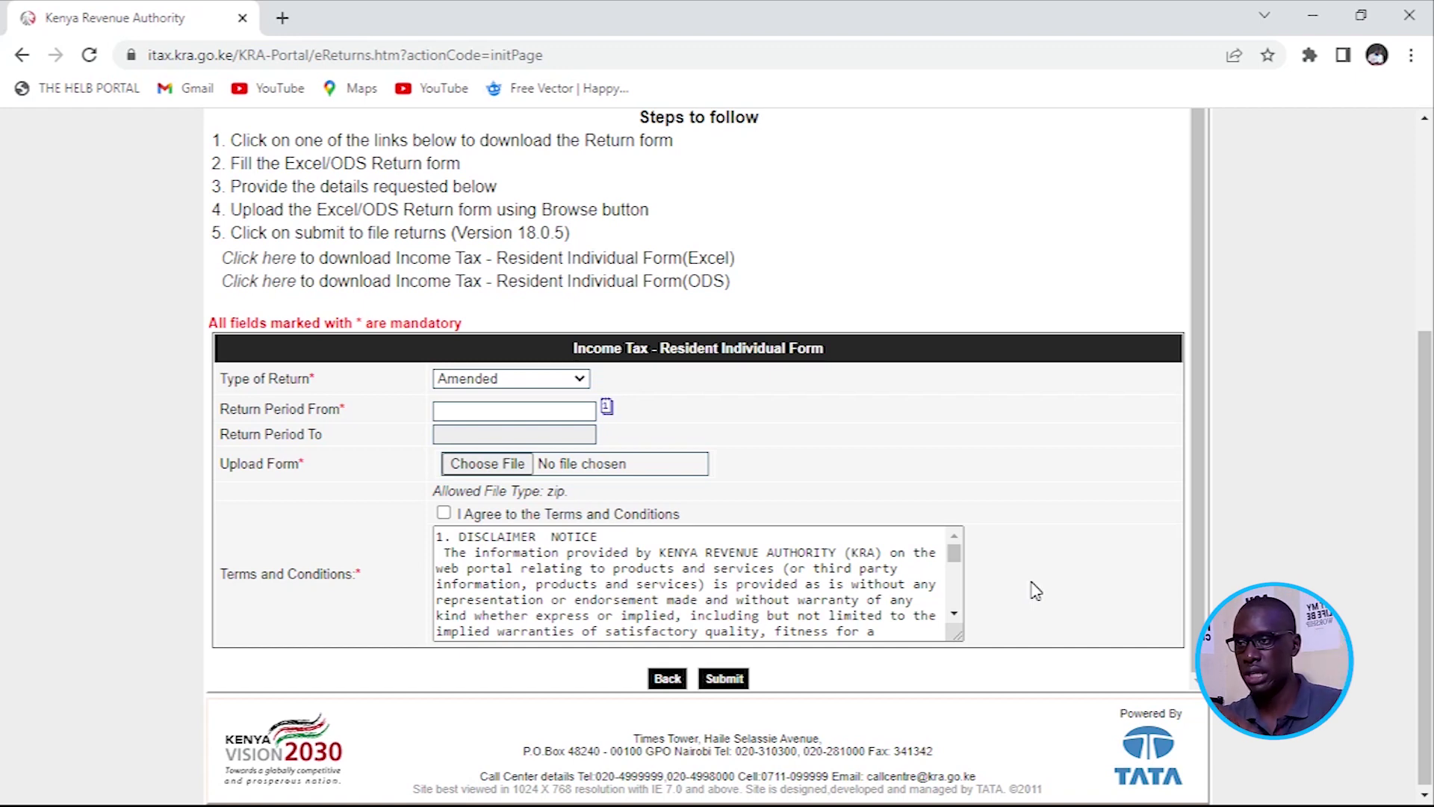
pyautogui.click(1313, 14)
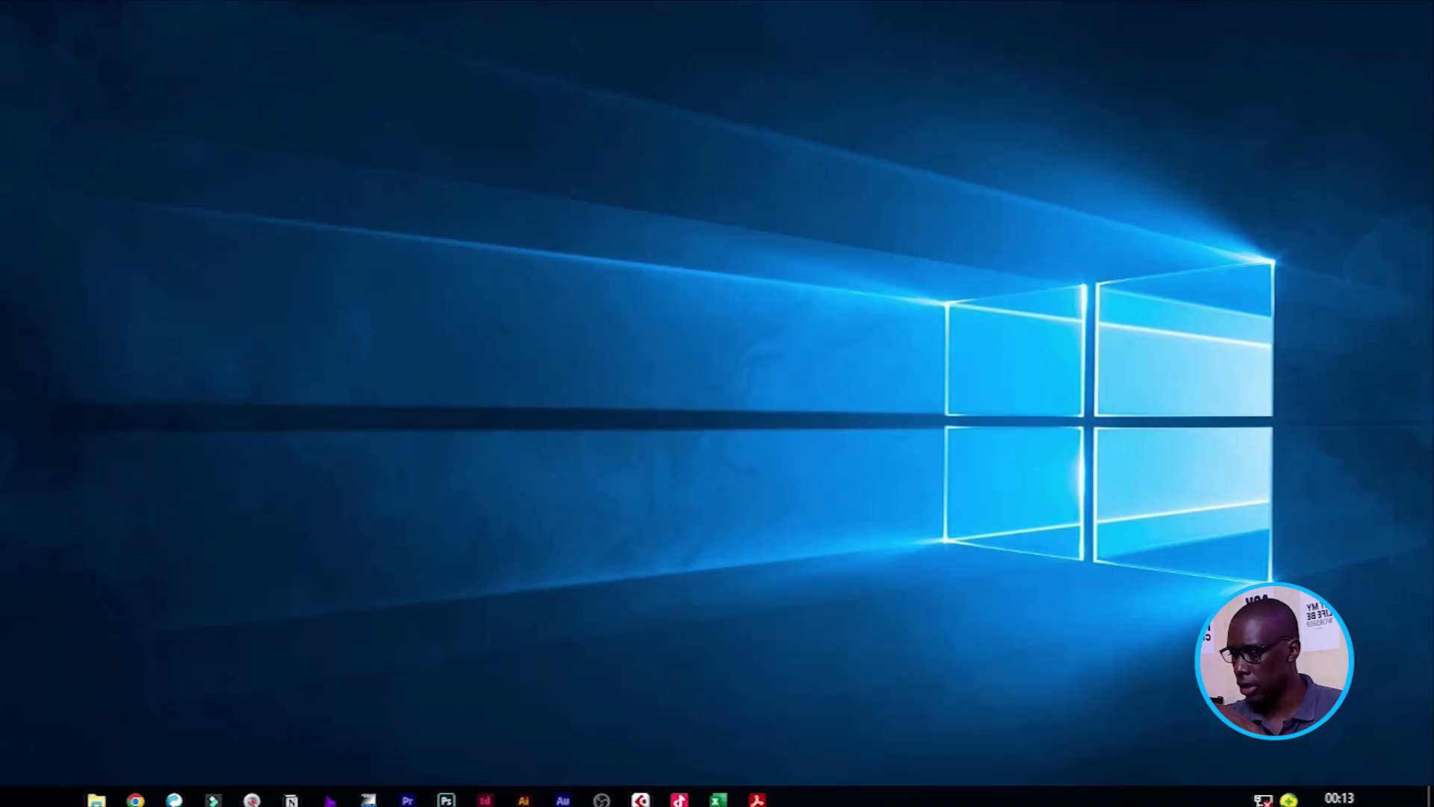
# Step: Open File Explorer to the Documents folder holding the ITR zip dated 19/05/2023
pyautogui.click(96, 759)
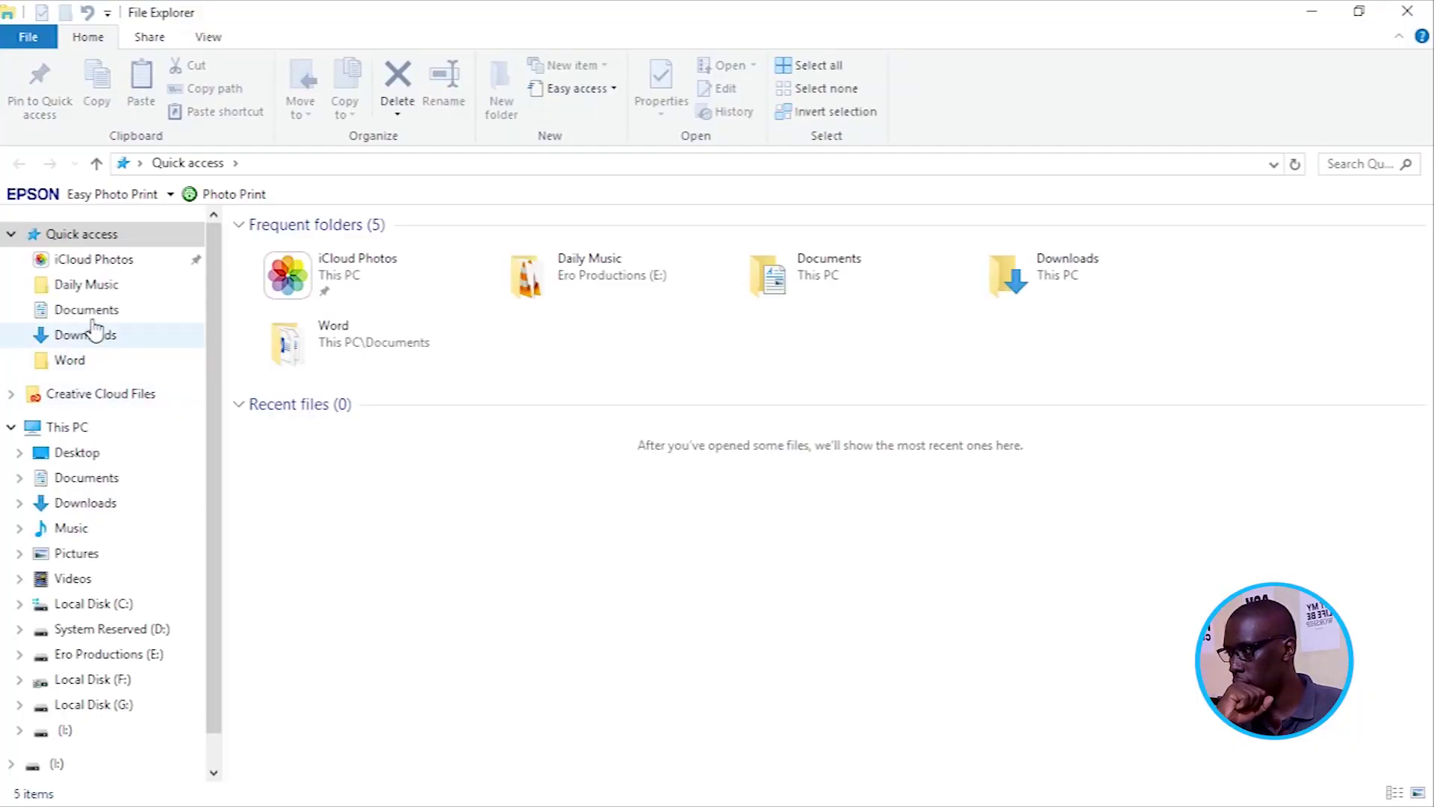
pyautogui.click(88, 312)
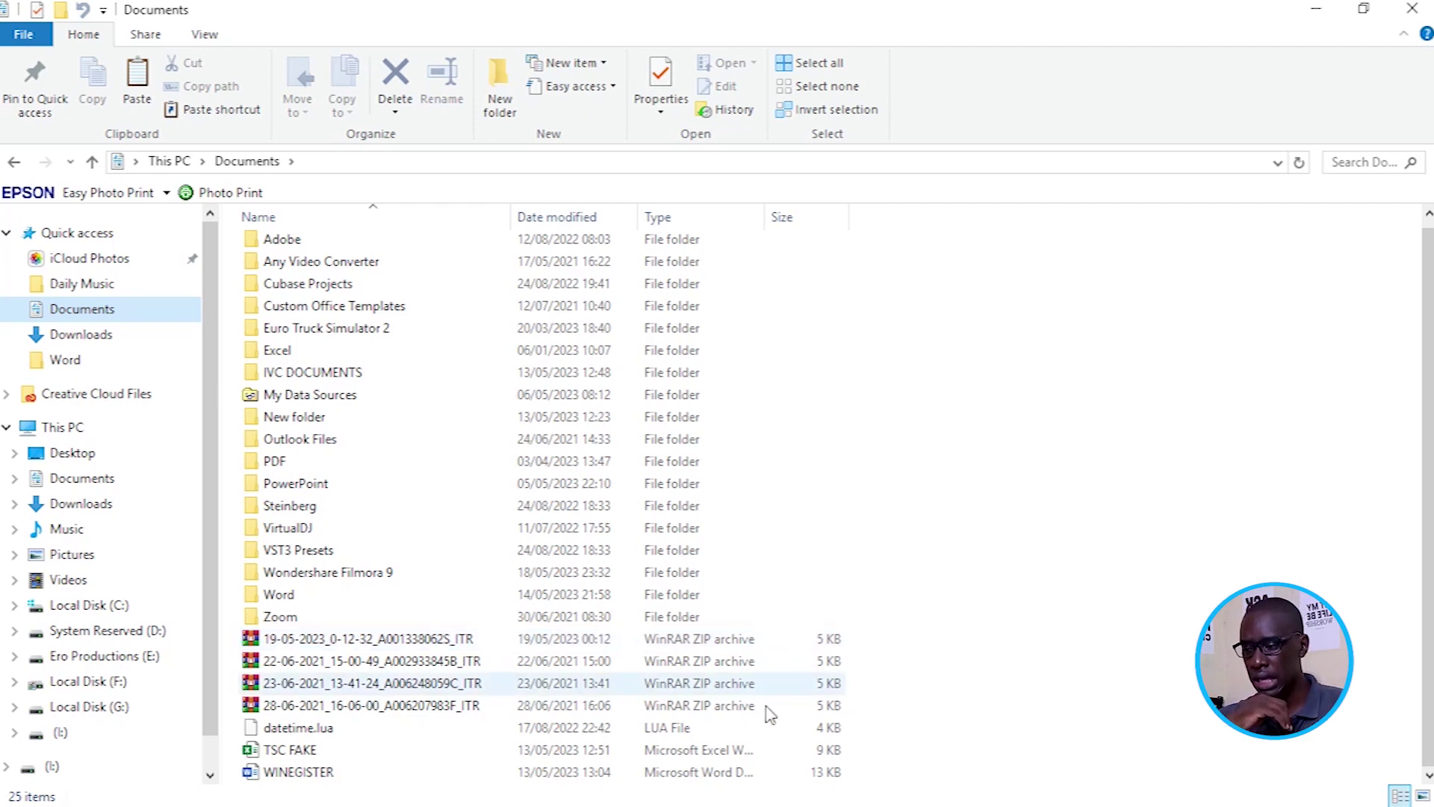
# Step: Minimize the File Explorer window so only the desktop shows
pyautogui.click(1315, 13)
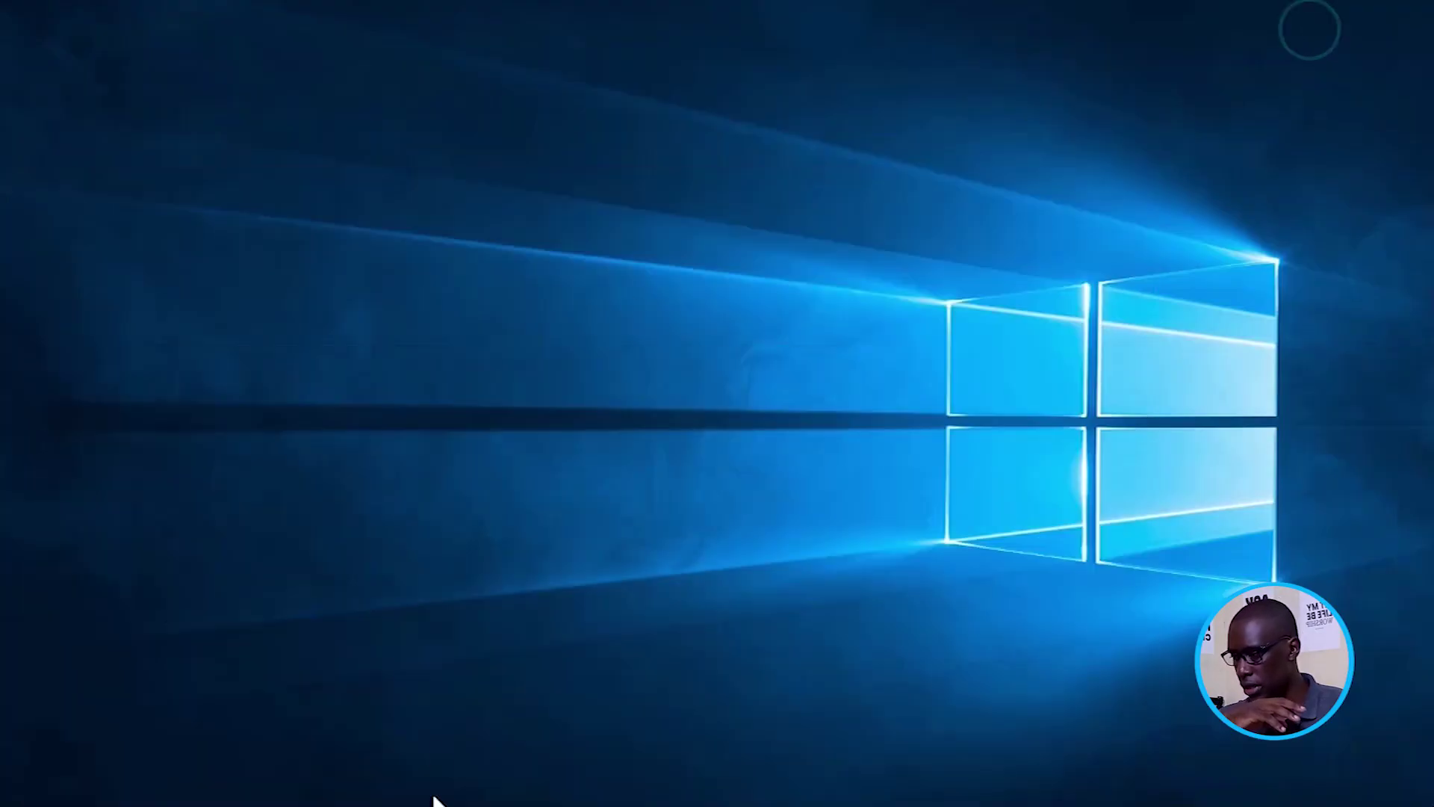